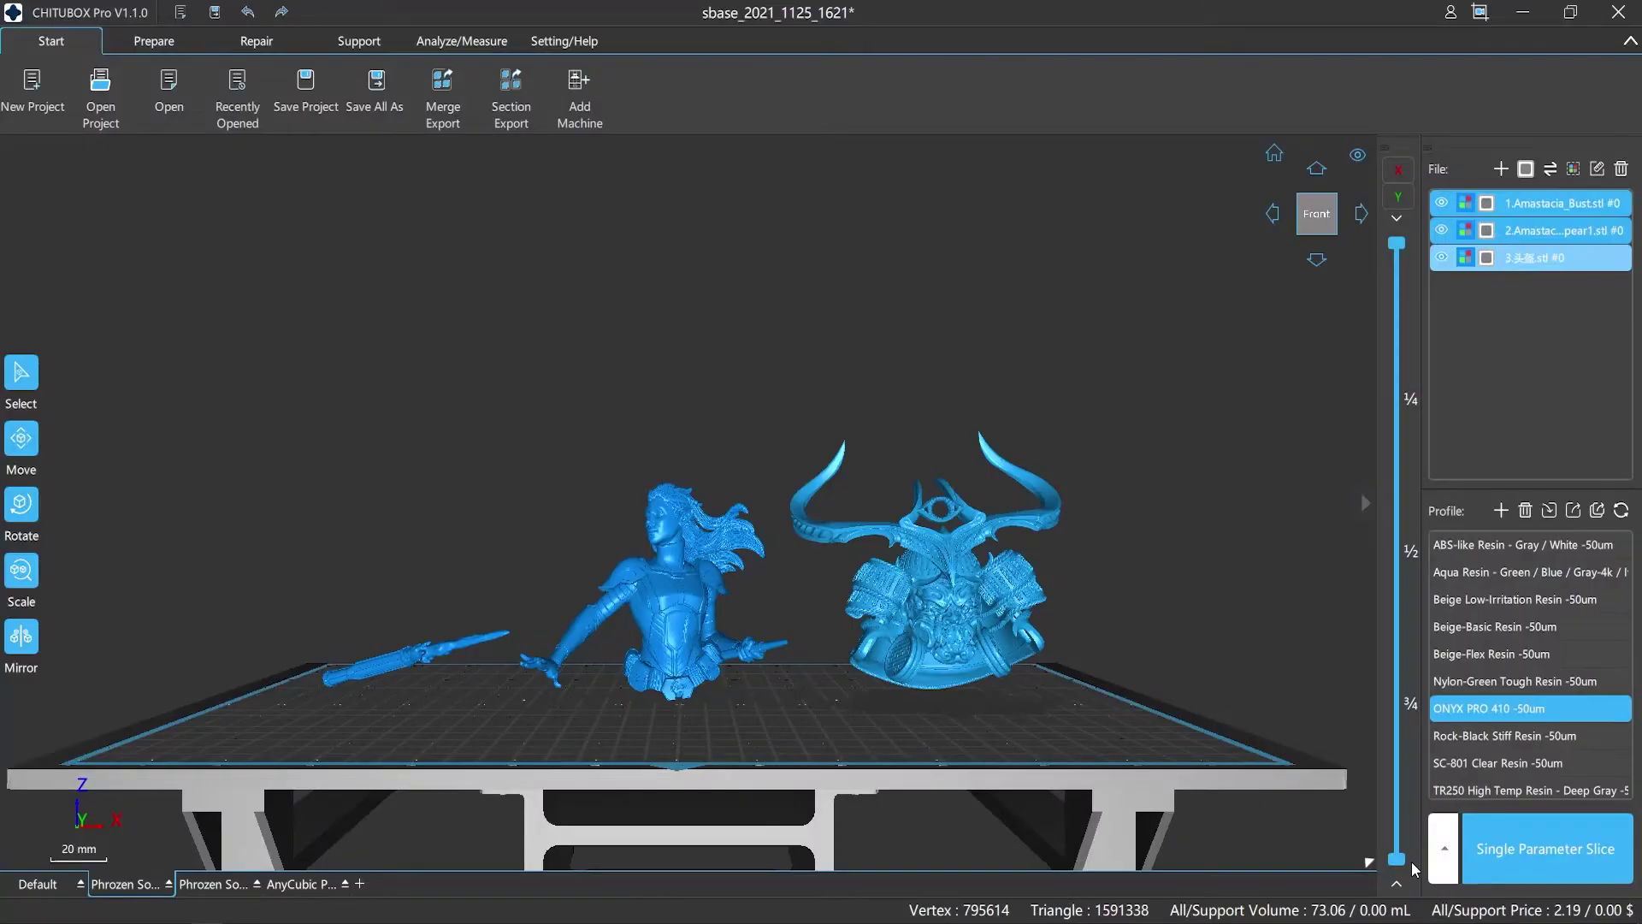
Step: Examine the models in cross-section by moving the section limits along the Z, X and Y axes
mouse_move(1396, 859)
mouse_down()
mouse_move(1397, 248)
mouse_move(1396, 859)
mouse_up()
click(1394, 175)
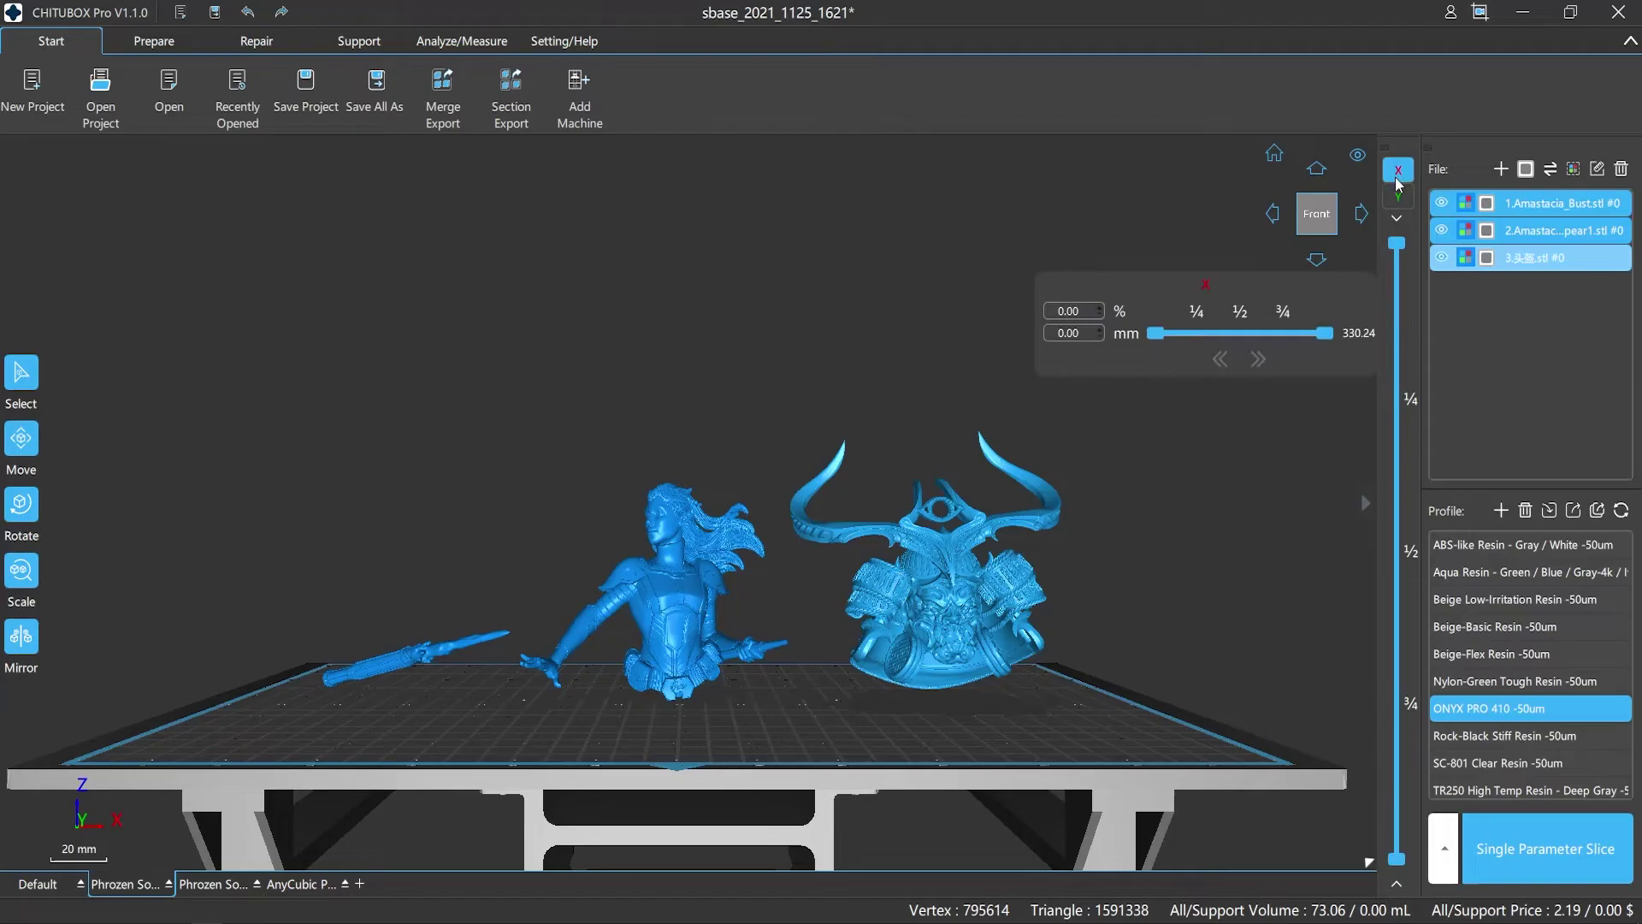
click(1398, 197)
mouse_move(1153, 339)
mouse_down()
mouse_move(1322, 340)
mouse_move(1125, 349)
mouse_up()
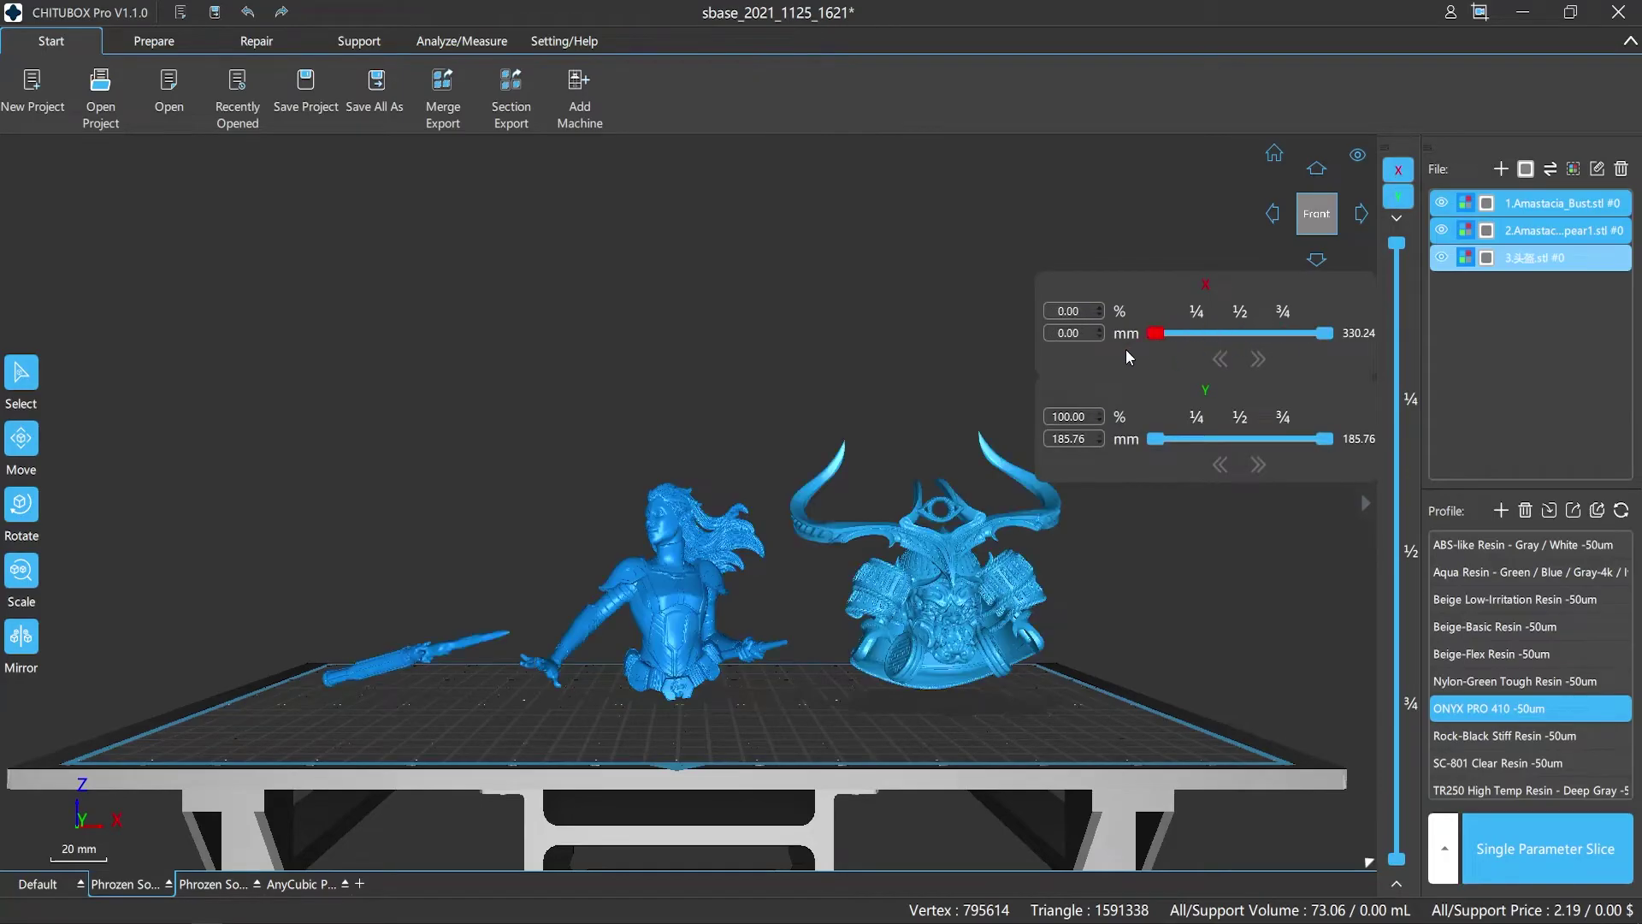
drag(1194, 440, 1152, 445)
drag(944, 299, 943, 346)
mouse_move(1156, 336)
mouse_down()
mouse_move(1247, 347)
mouse_move(1147, 349)
mouse_up()
mouse_move(1156, 438)
mouse_down()
mouse_move(1245, 435)
mouse_move(1150, 440)
mouse_up()
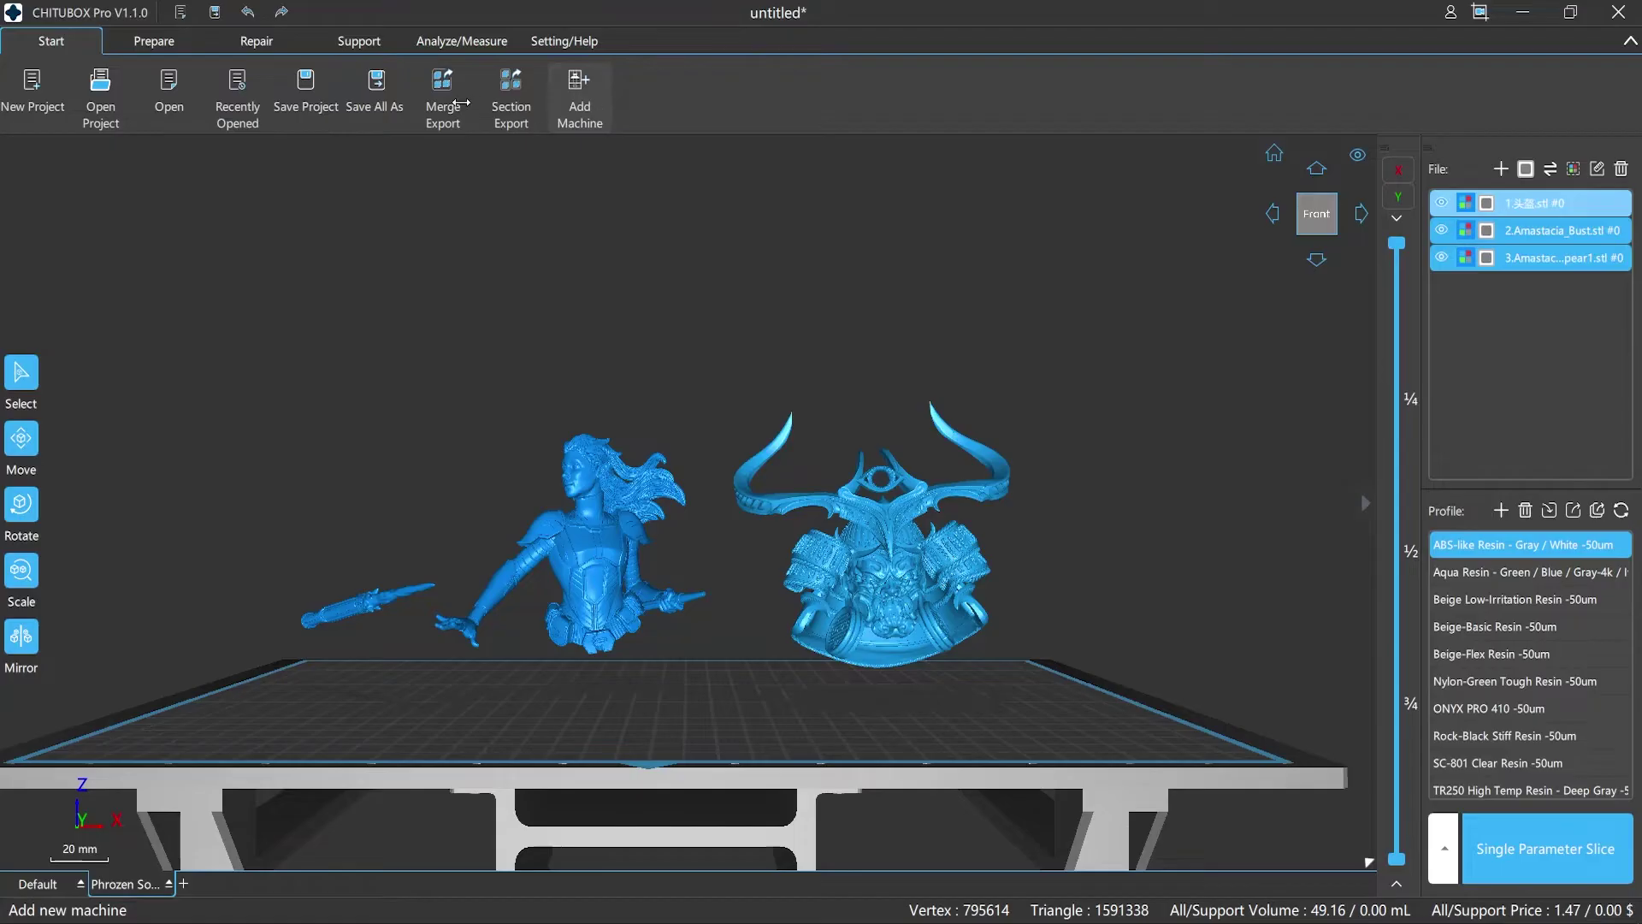
Step: Review the tool sets for preparing, repairing, supporting, analysing and measuring models, and the settings and help commands
click(142, 42)
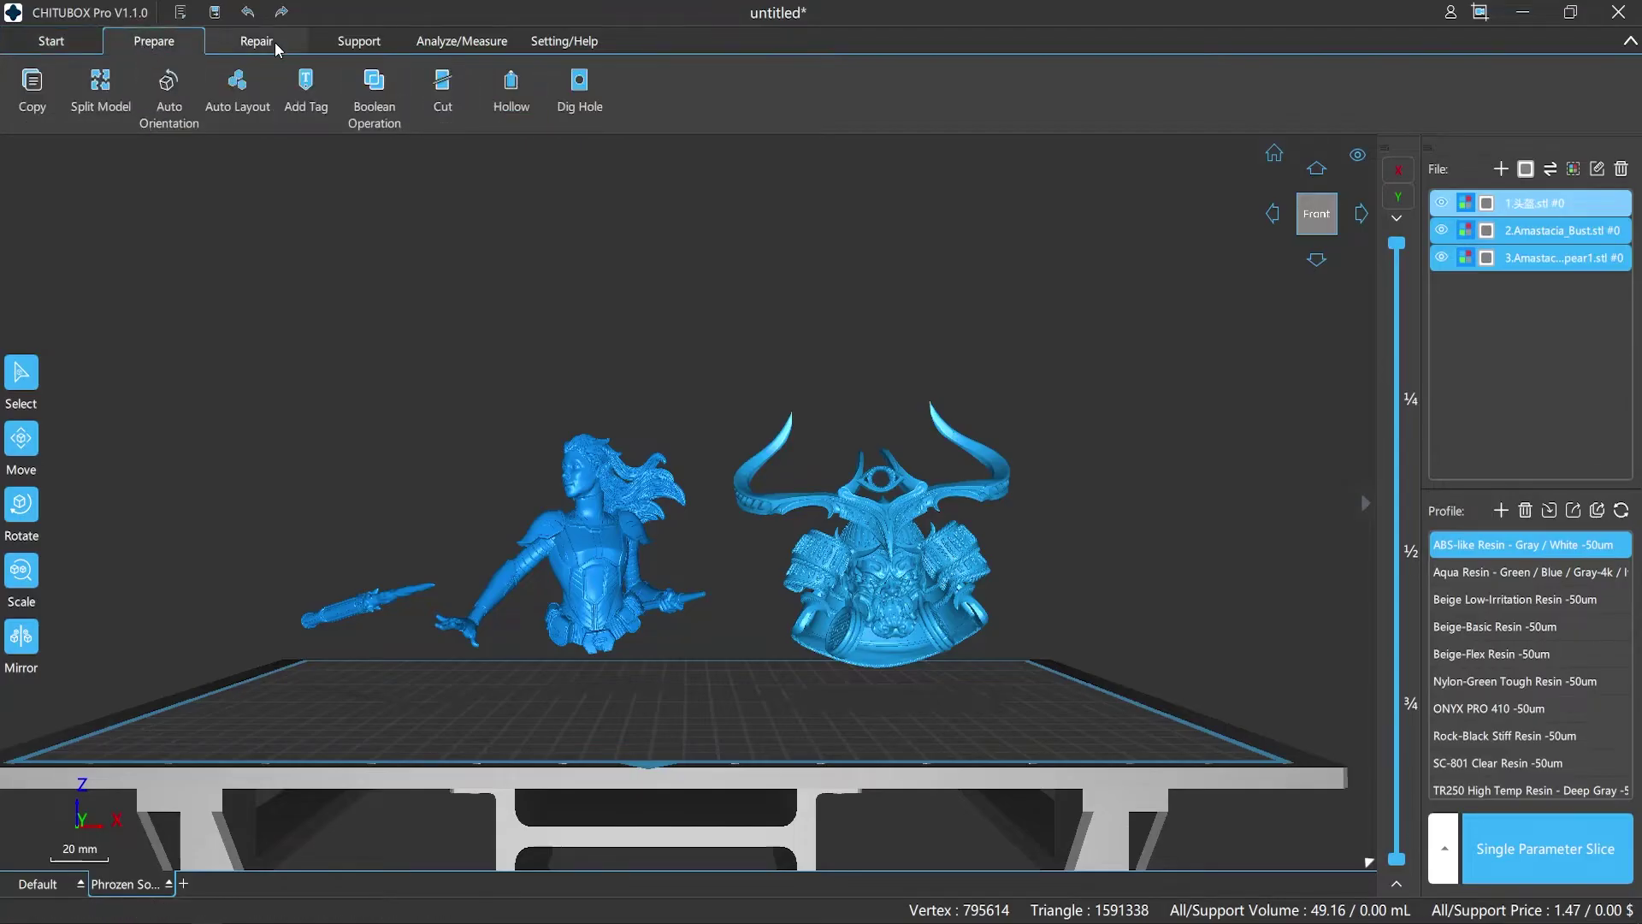
click(274, 42)
click(358, 45)
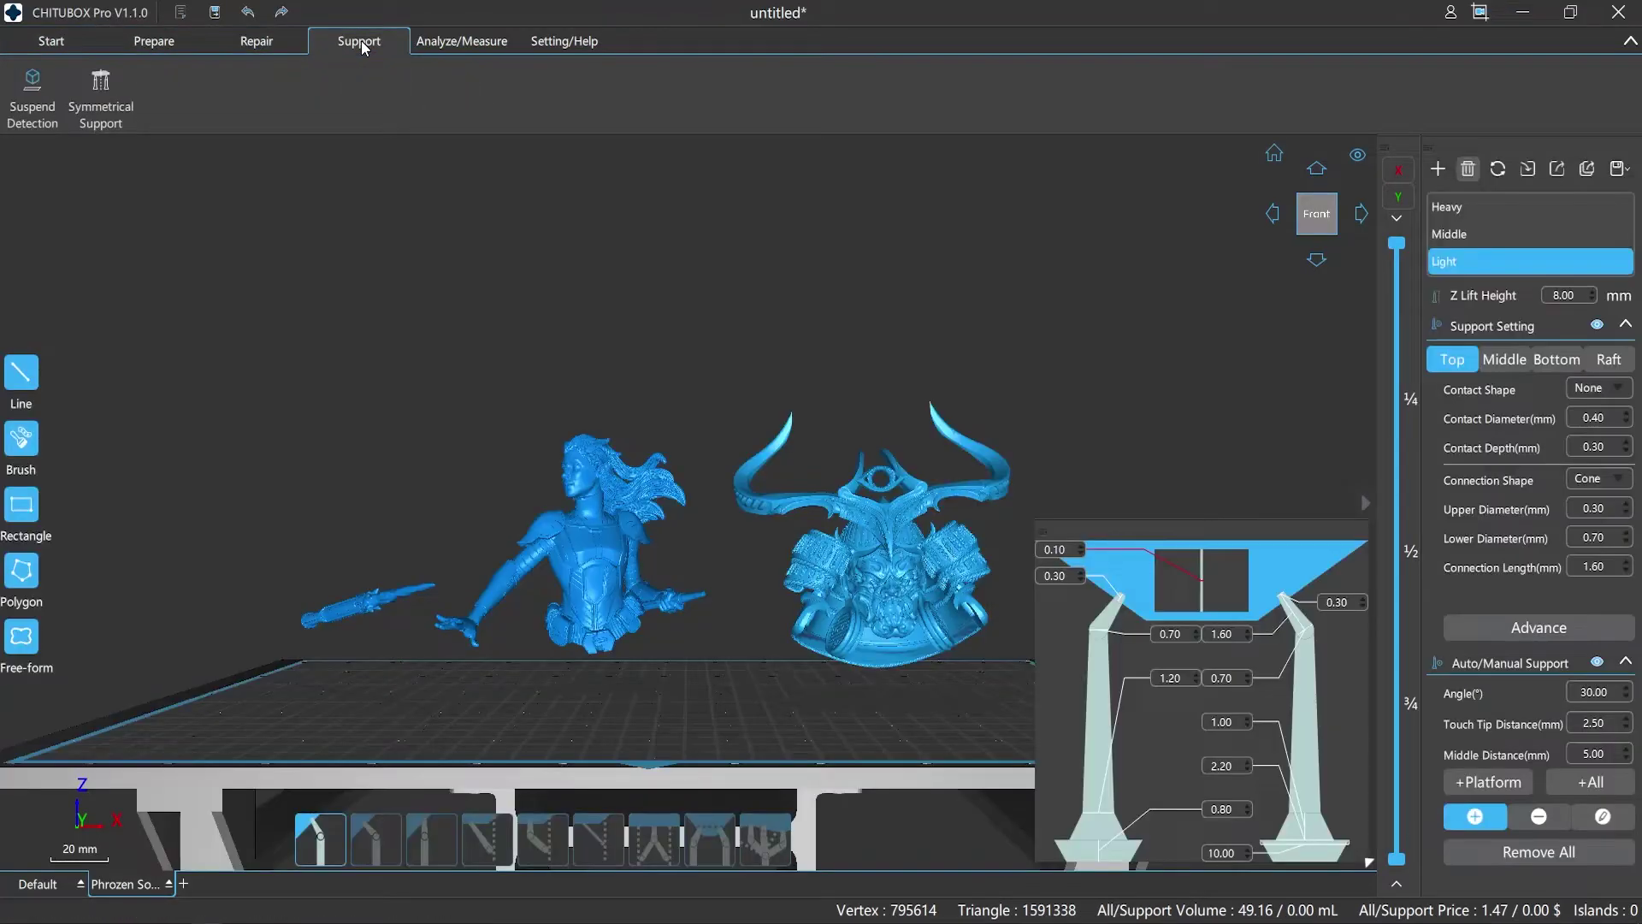
click(443, 39)
click(549, 49)
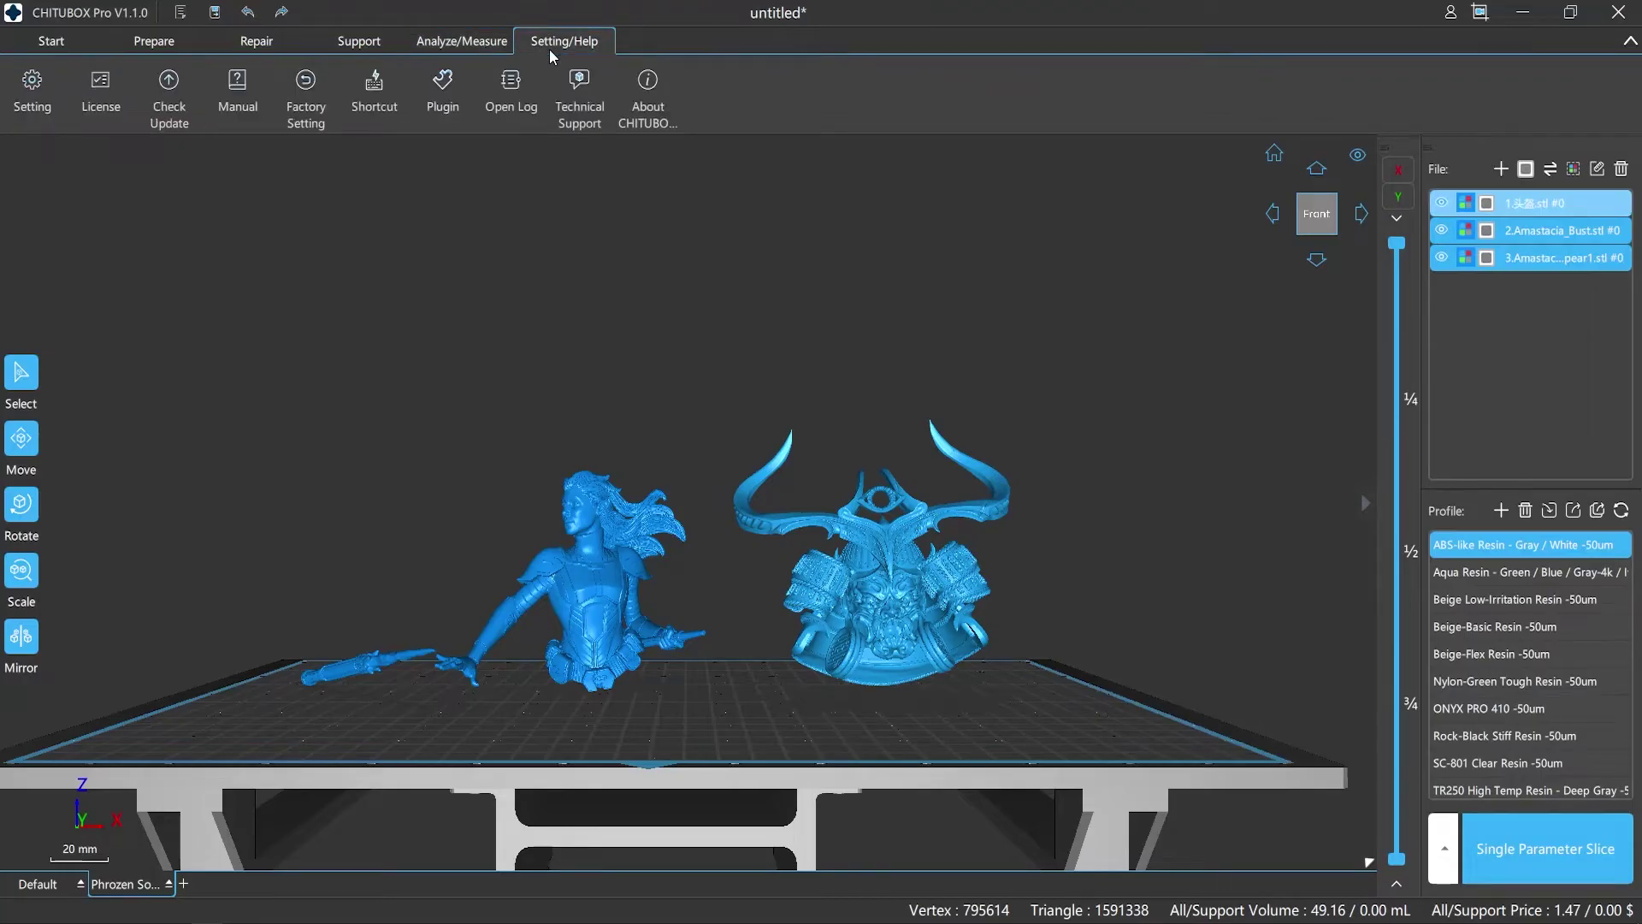
click(51, 41)
Step: Review the options of the Select, Move, Rotate, Scale and Mirror tools
click(22, 373)
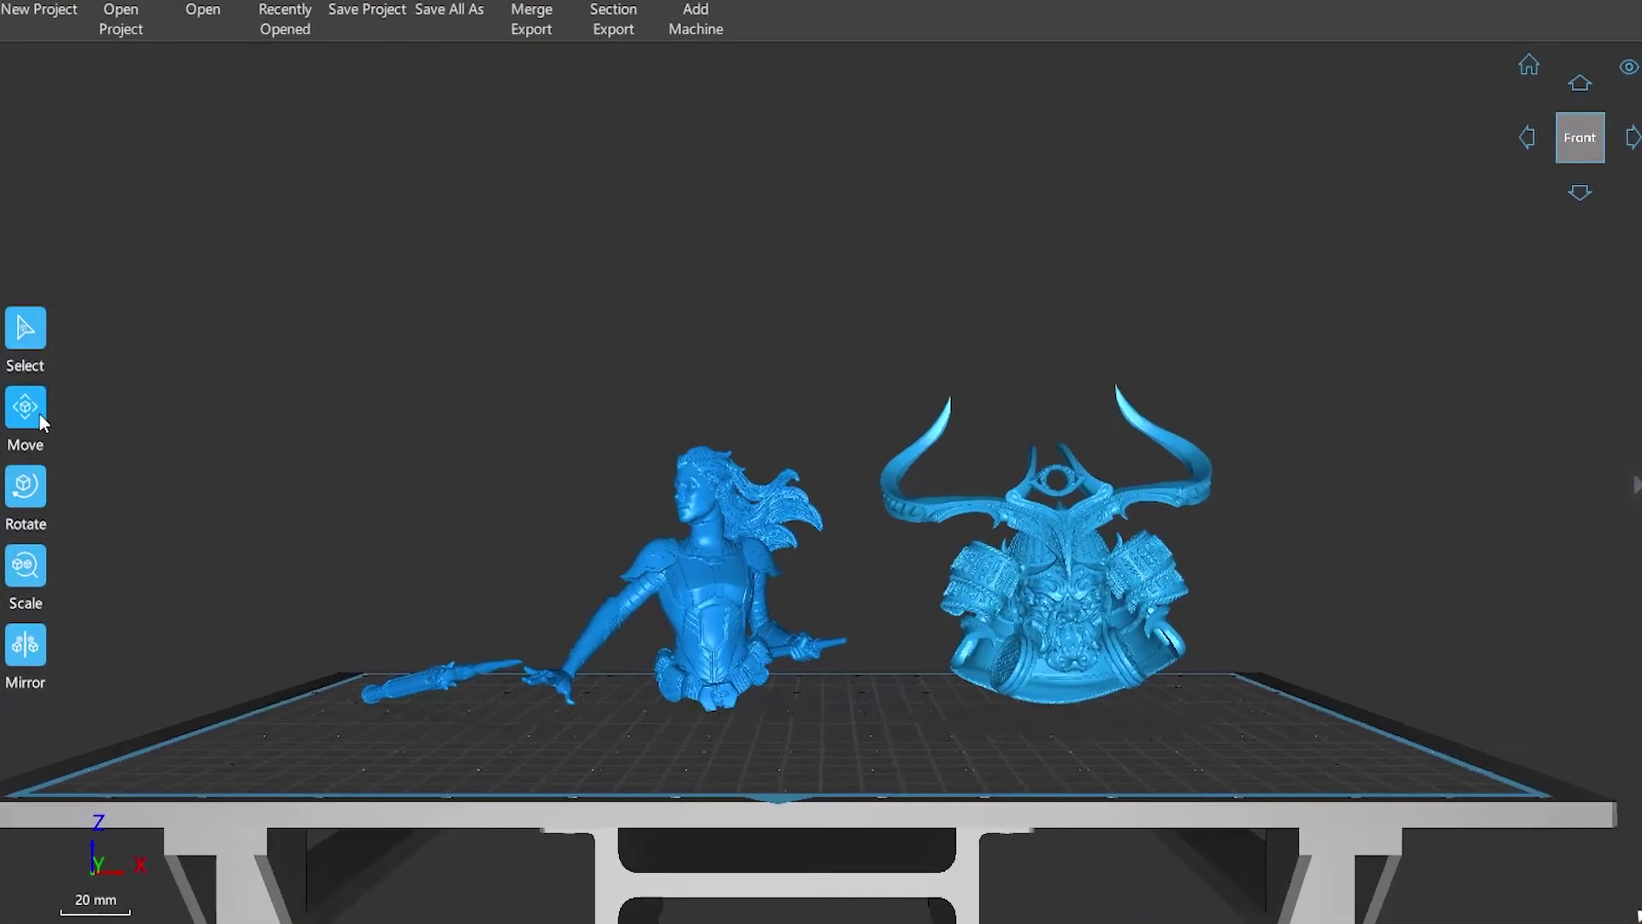
click(31, 450)
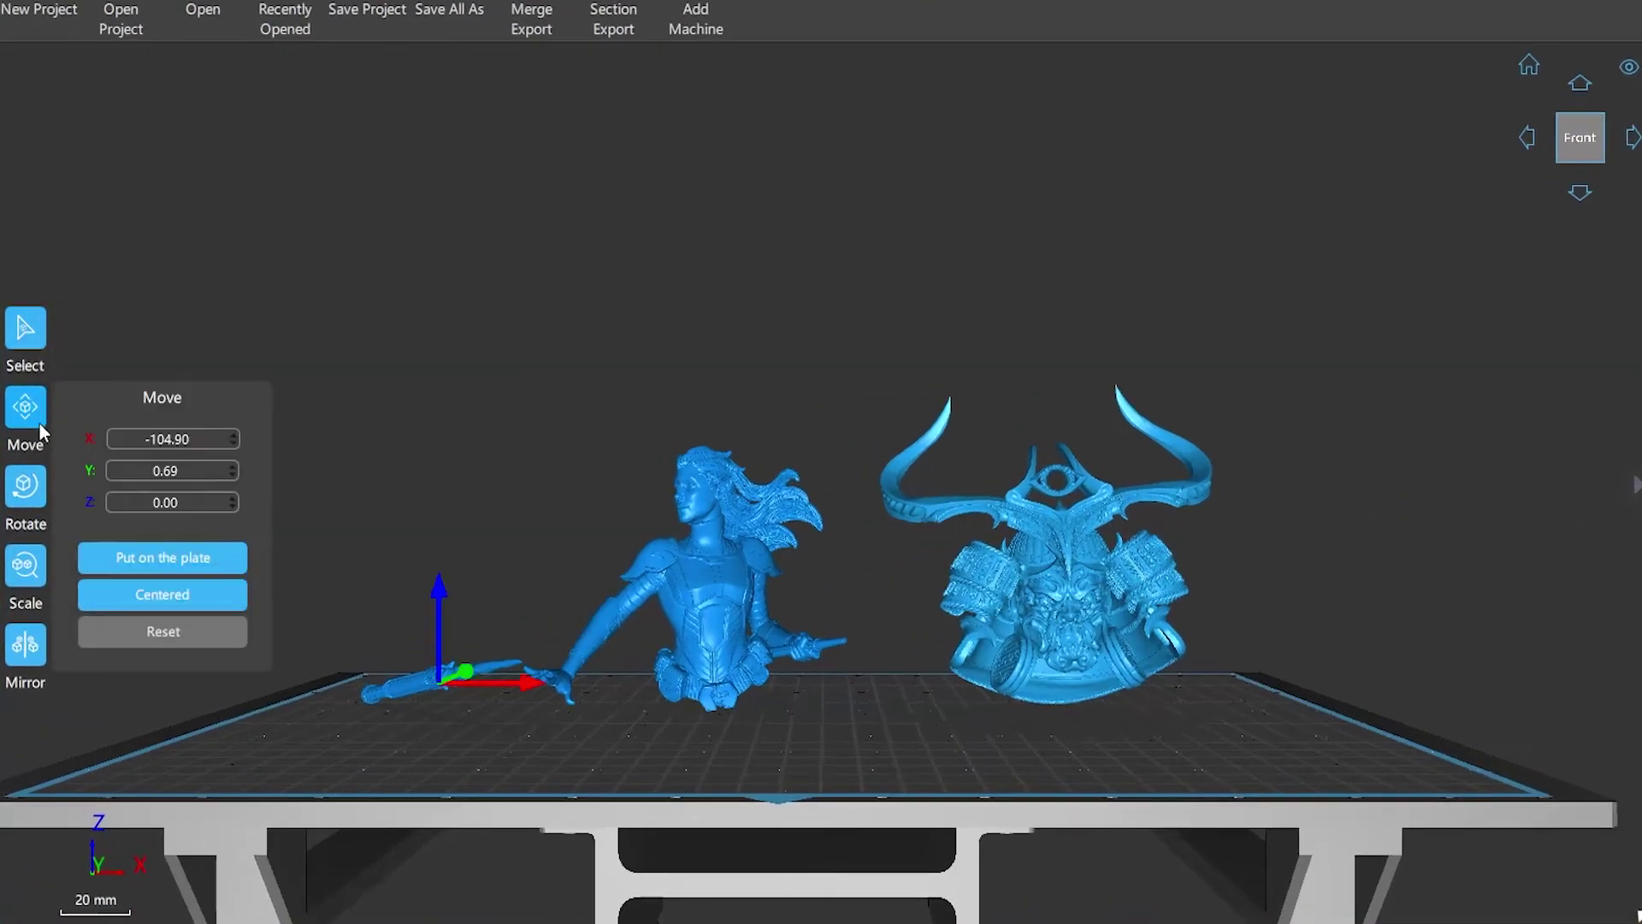
click(37, 490)
click(37, 569)
click(40, 637)
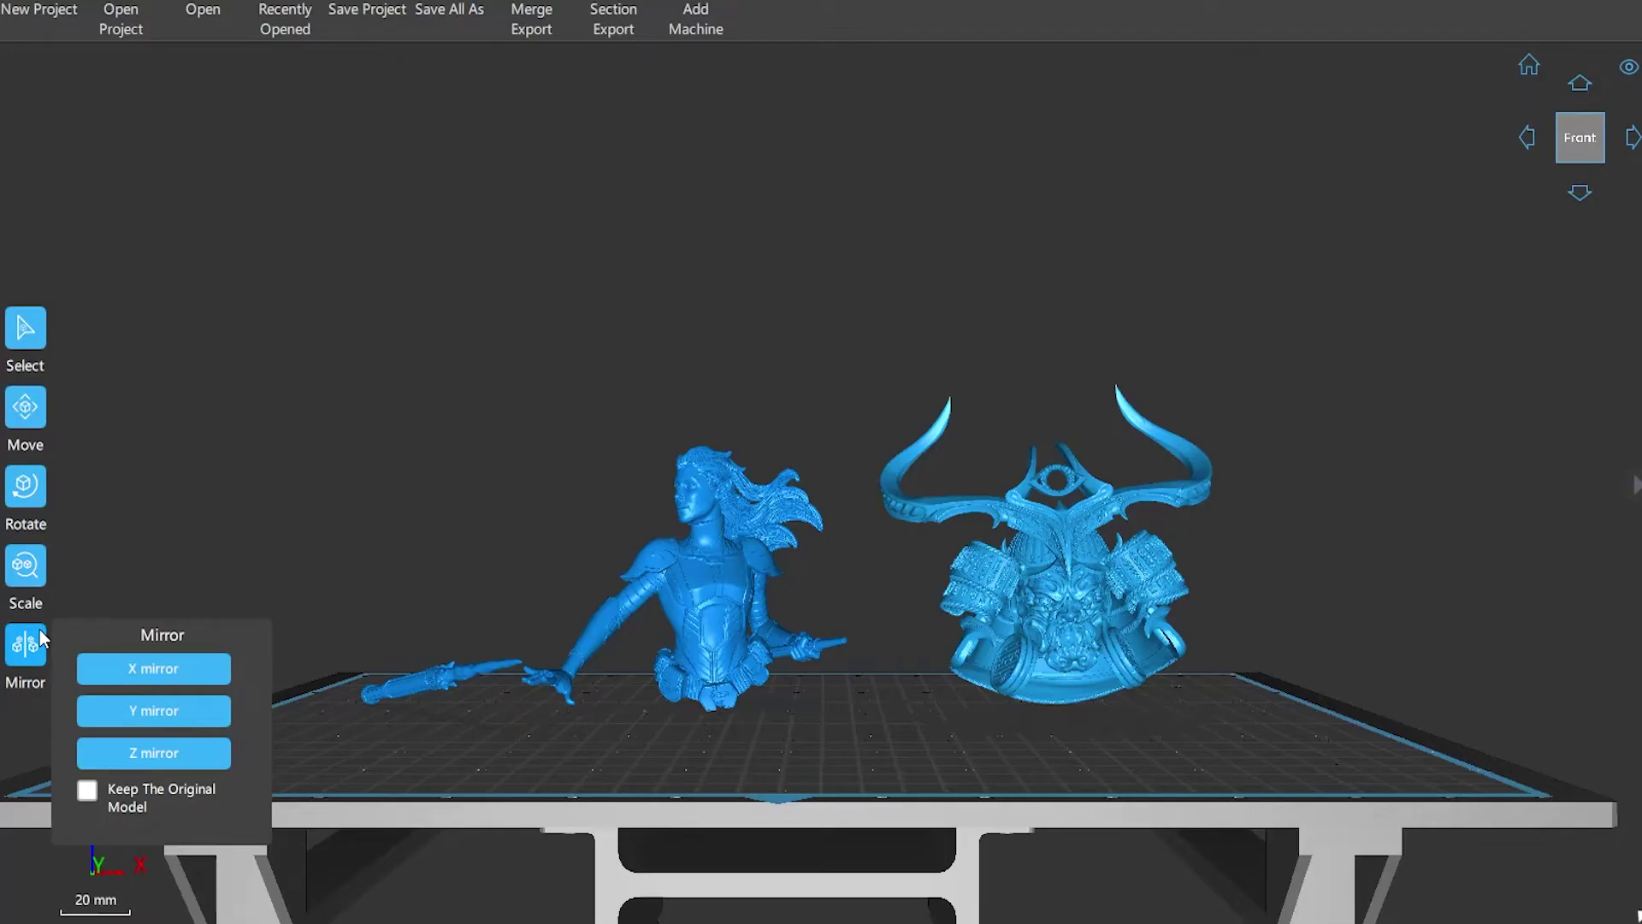
click(40, 637)
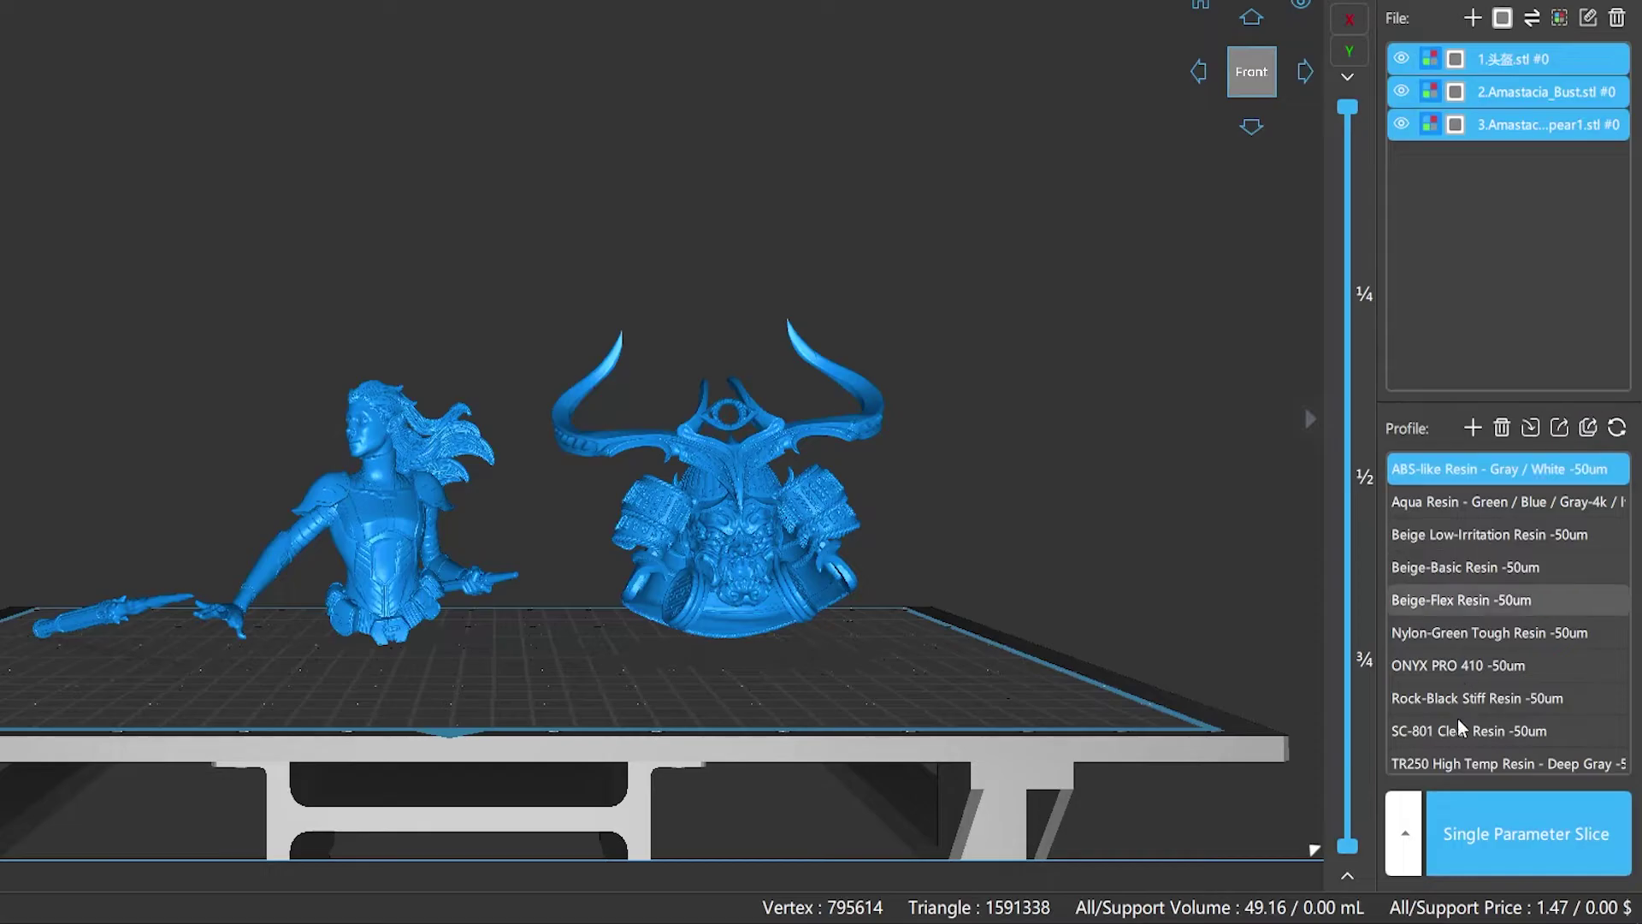
Step: Switch slicing to multi-parameter by height, close its settings, and return to single parameter slicing
click(1404, 832)
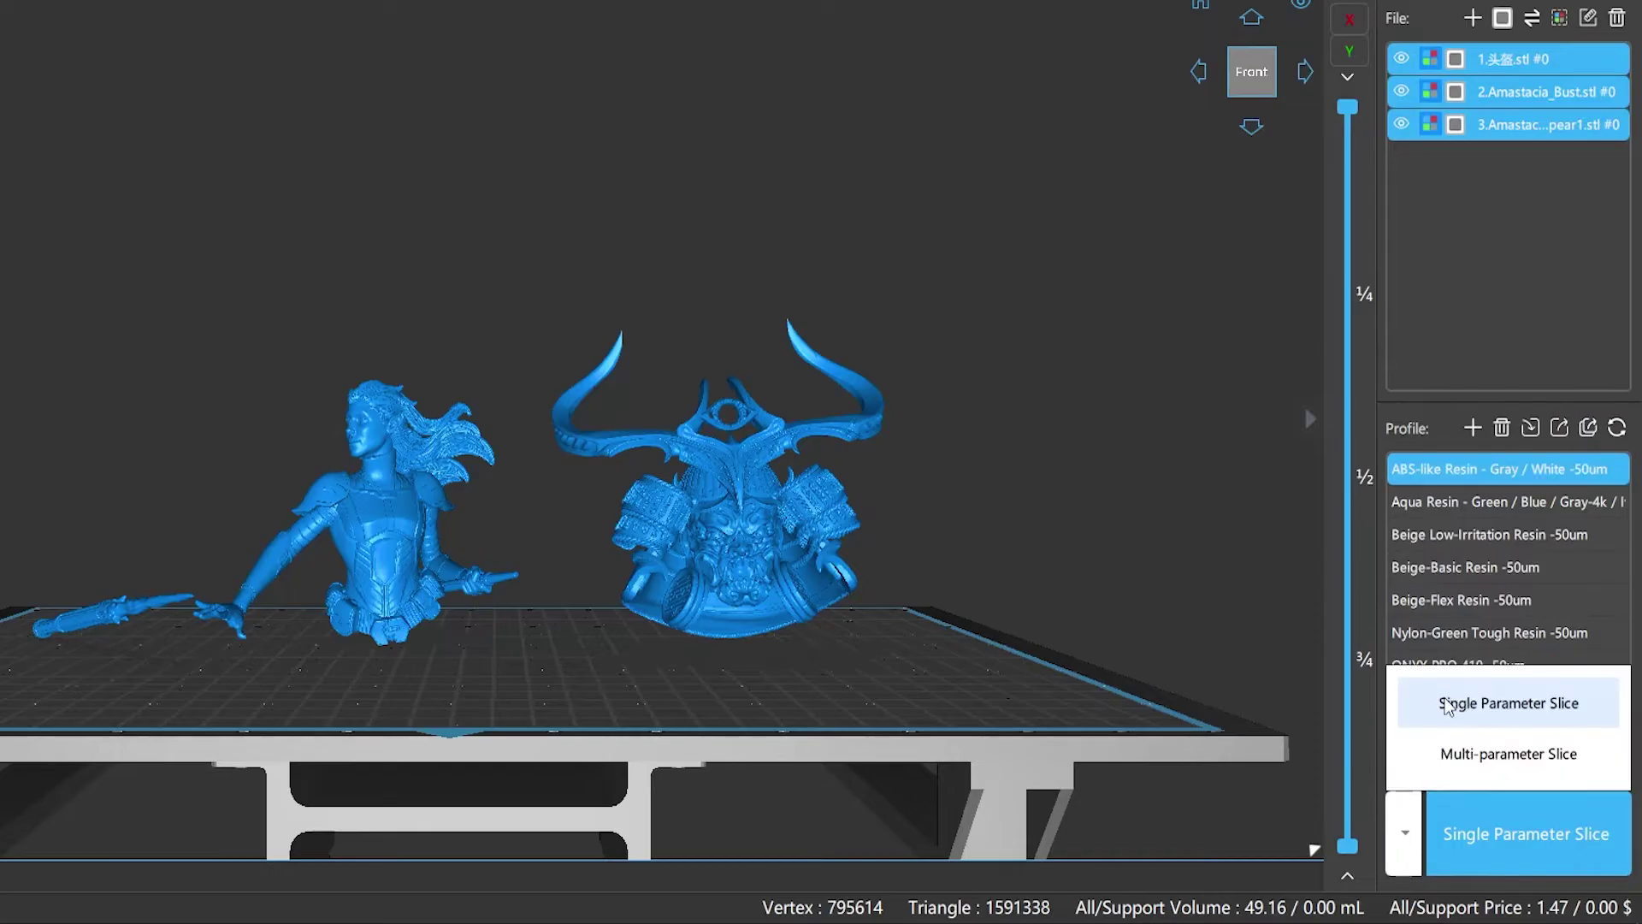
click(1423, 759)
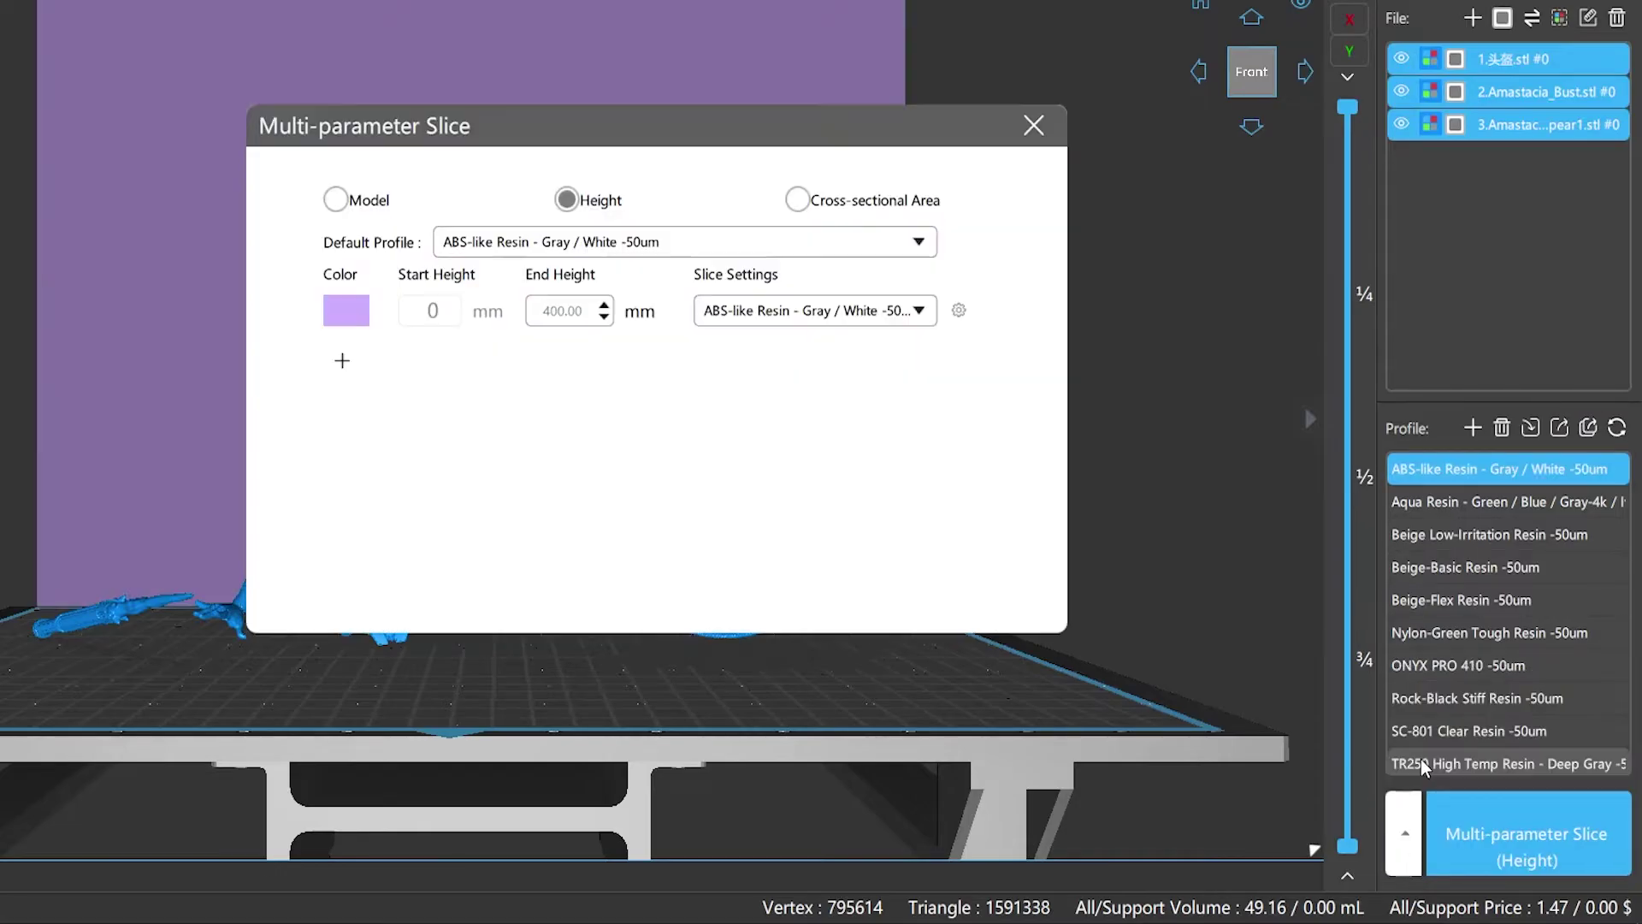
click(1024, 135)
click(1404, 832)
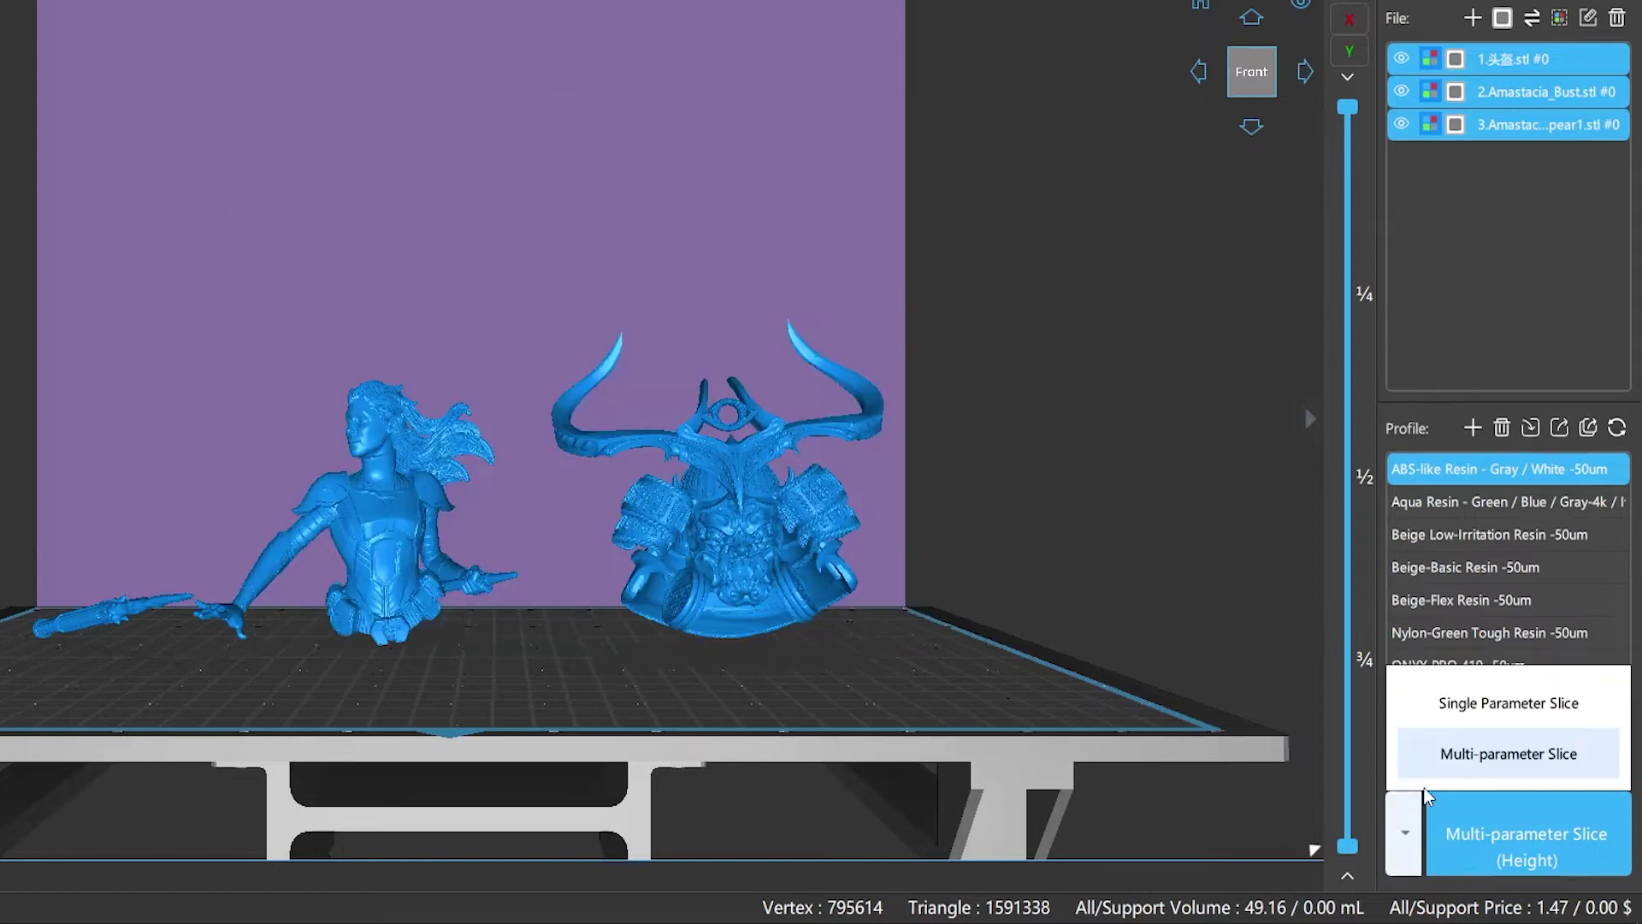
click(1439, 706)
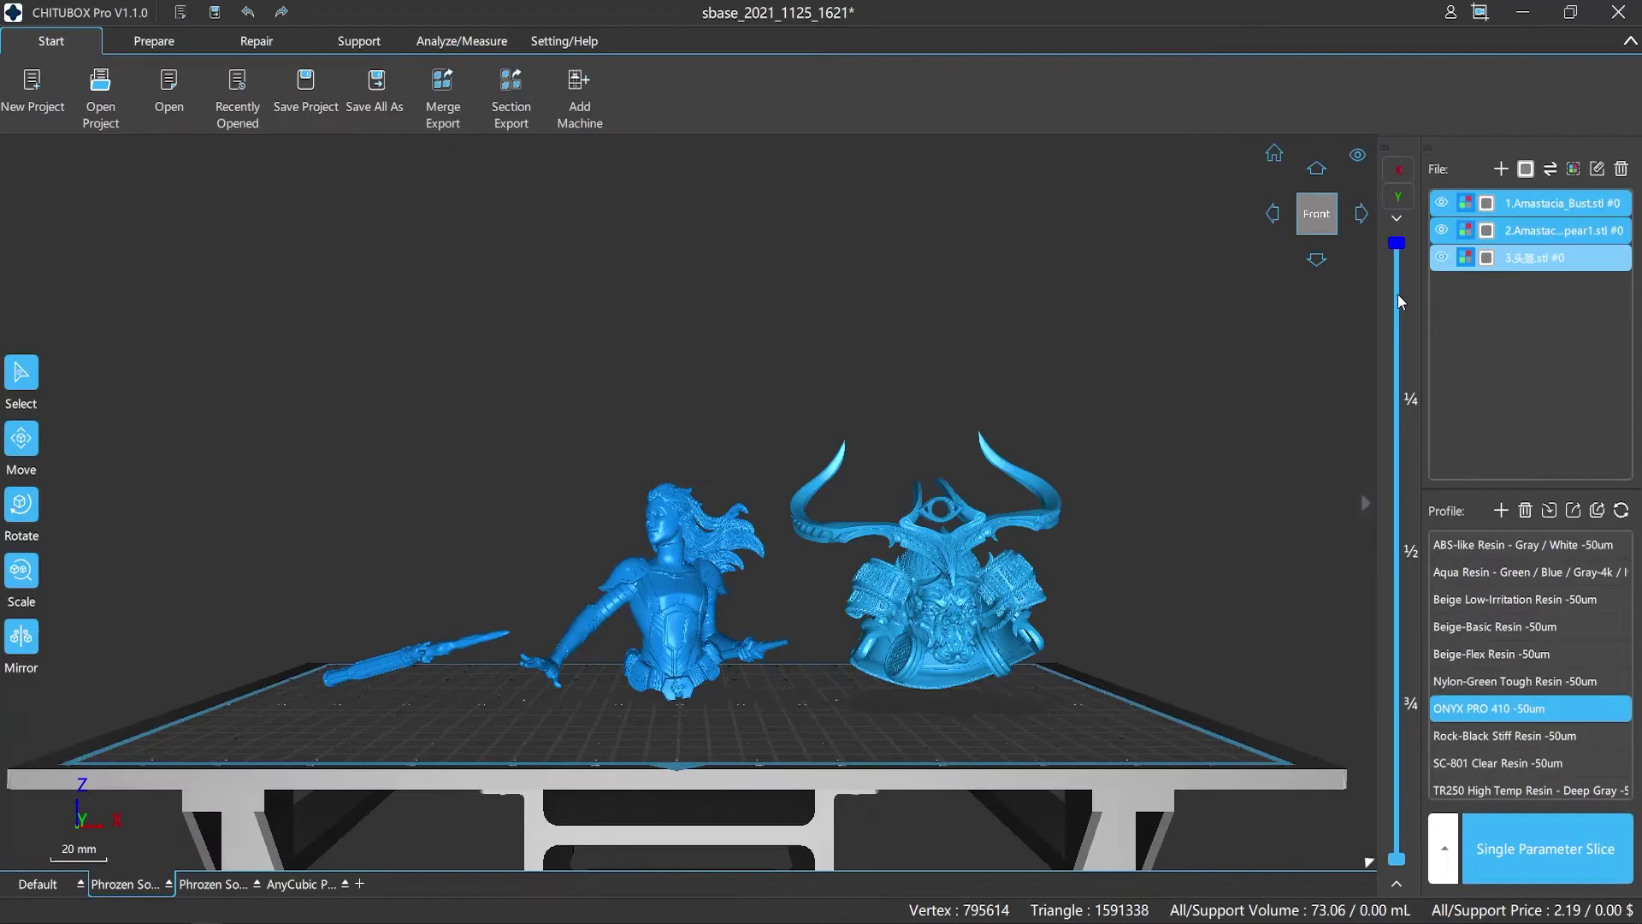
Step: Inspect the layers of the bust, spear and helmet using the Z, X and Y section controls
drag(1397, 294, 1330, 224)
mouse_move(1396, 858)
mouse_down()
mouse_move(1397, 299)
mouse_move(1397, 857)
mouse_up()
click(1399, 169)
click(1398, 196)
mouse_move(1155, 332)
mouse_down()
mouse_move(1314, 340)
mouse_move(1155, 332)
mouse_up()
mouse_move(1155, 438)
mouse_down()
mouse_move(1329, 438)
mouse_move(1151, 440)
mouse_up()
drag(943, 291, 945, 354)
drag(1161, 337, 1115, 363)
mouse_move(1156, 438)
mouse_down()
mouse_move(1201, 441)
mouse_move(1163, 445)
mouse_up()
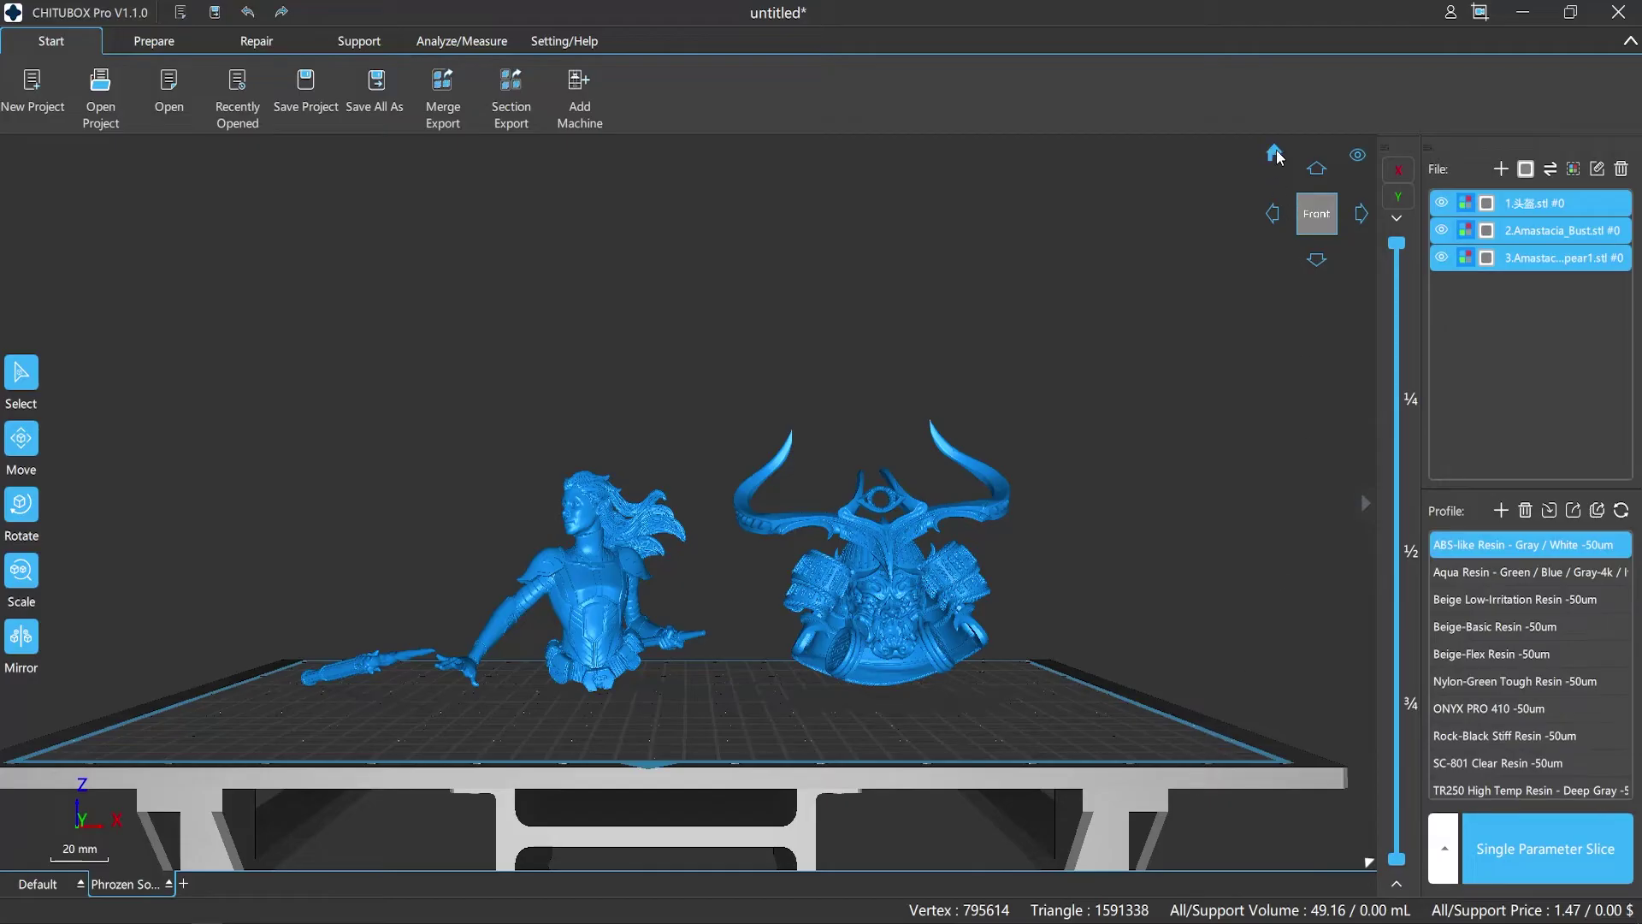
Step: Examine the models from successive sides, from above and below, and return to the home view
click(1359, 158)
click(1359, 158)
click(1269, 218)
click(1269, 217)
click(1269, 217)
click(1272, 217)
click(1320, 170)
click(1317, 260)
click(1317, 260)
click(1273, 153)
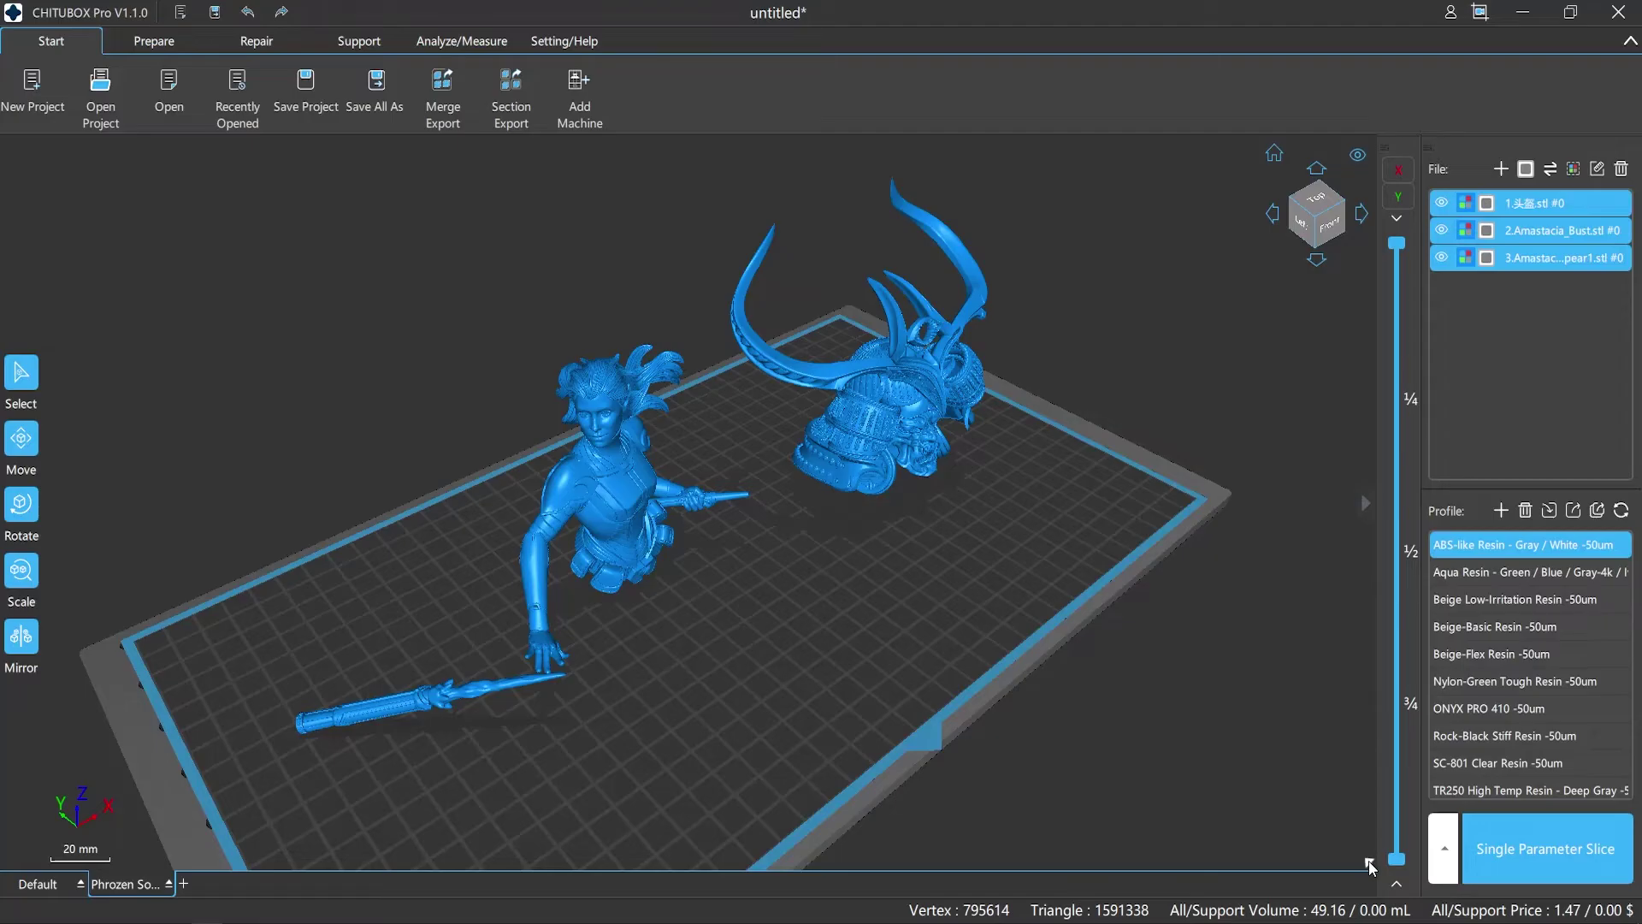
Step: Hide the file and profile lists to enlarge the viewport, and show them again
click(1368, 862)
click(1368, 861)
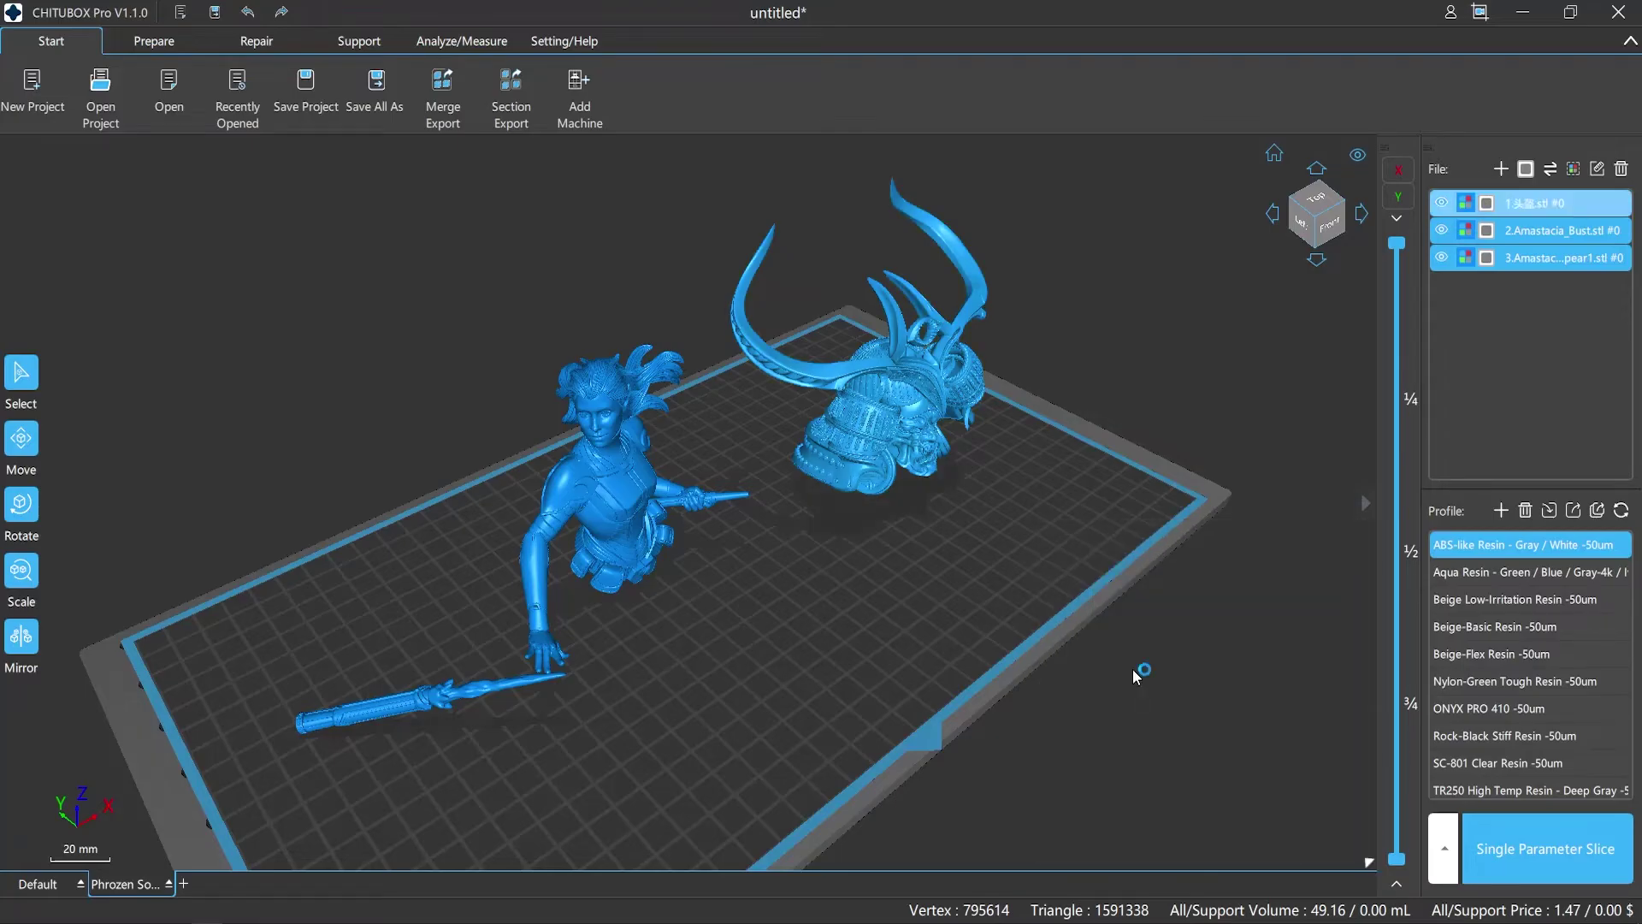
click(1364, 505)
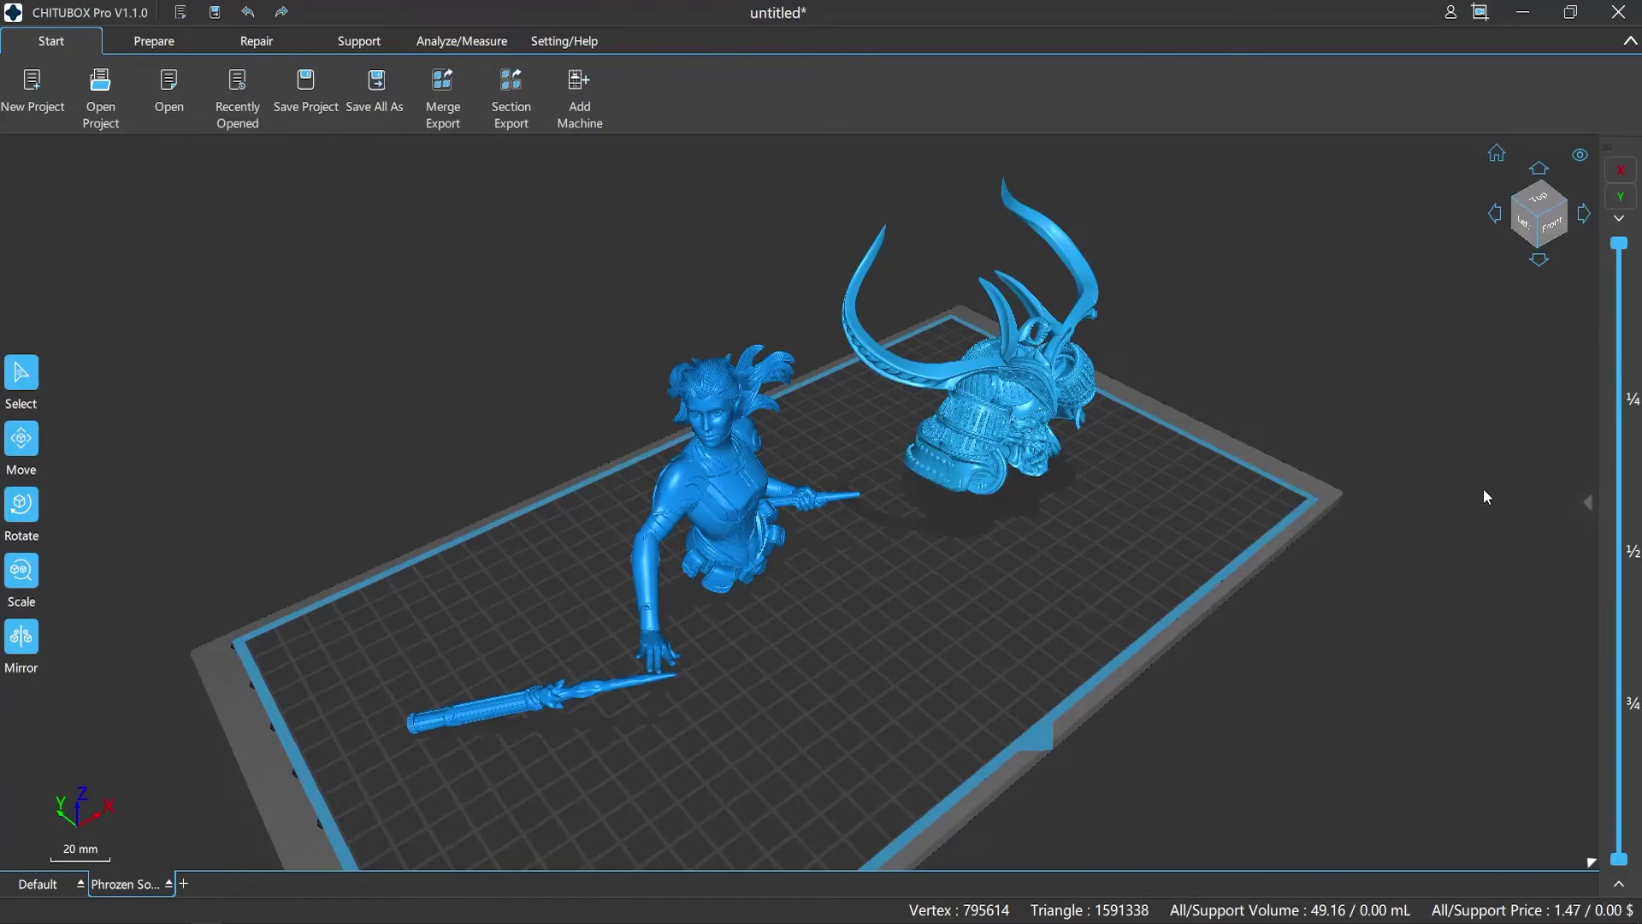
click(1591, 502)
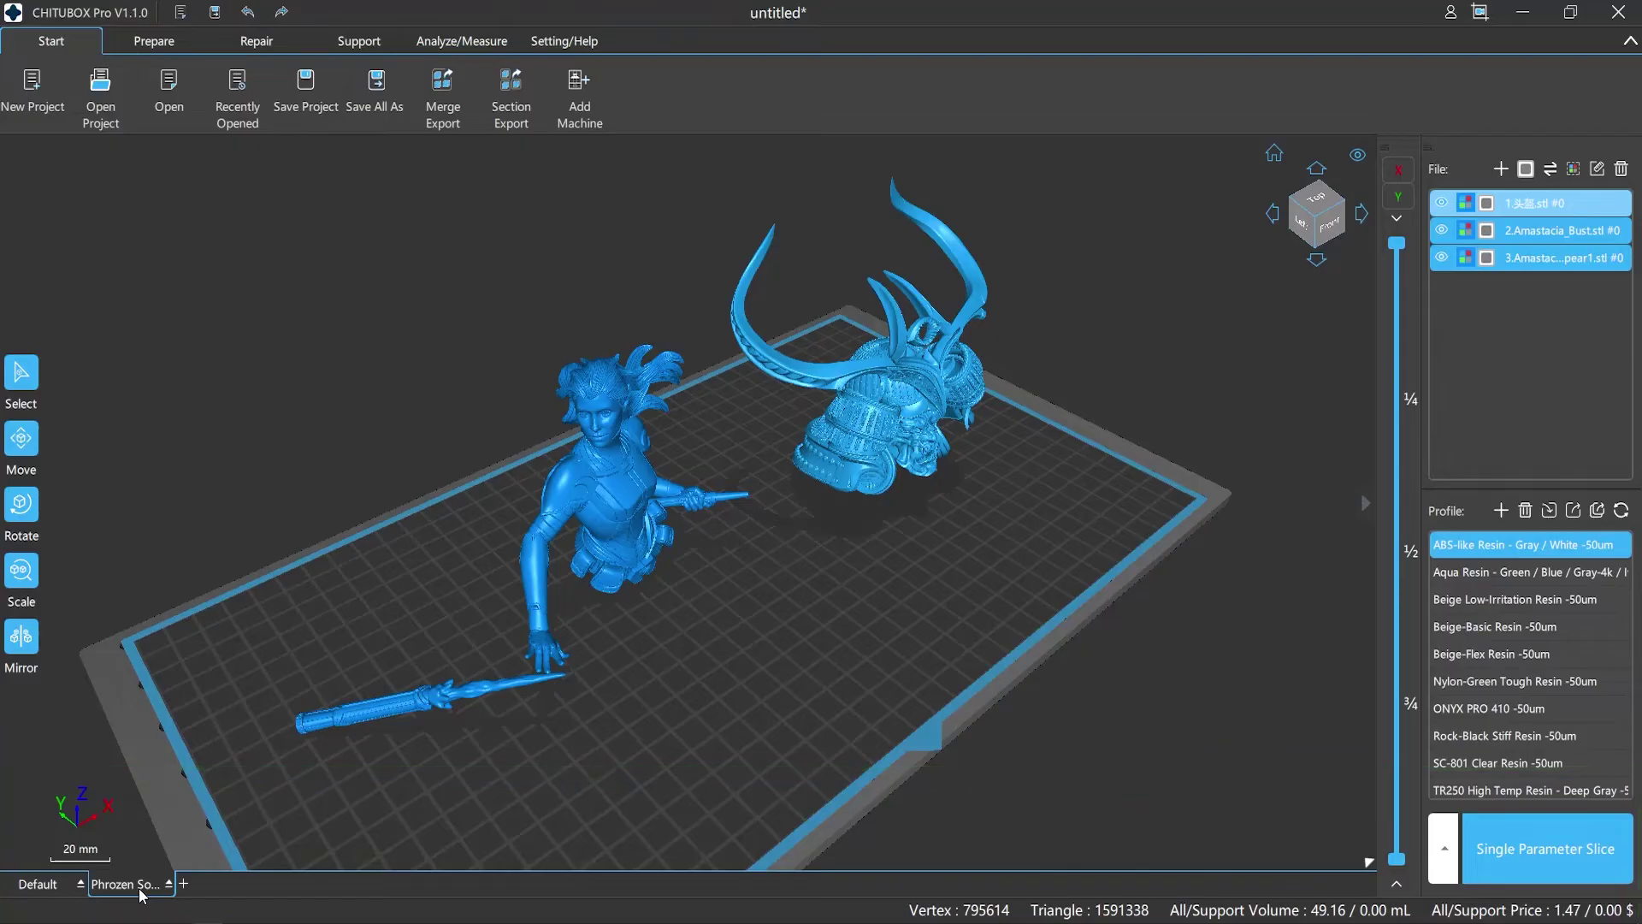
Step: Hide the build platform of the Phrozen machine and show it again
click(169, 884)
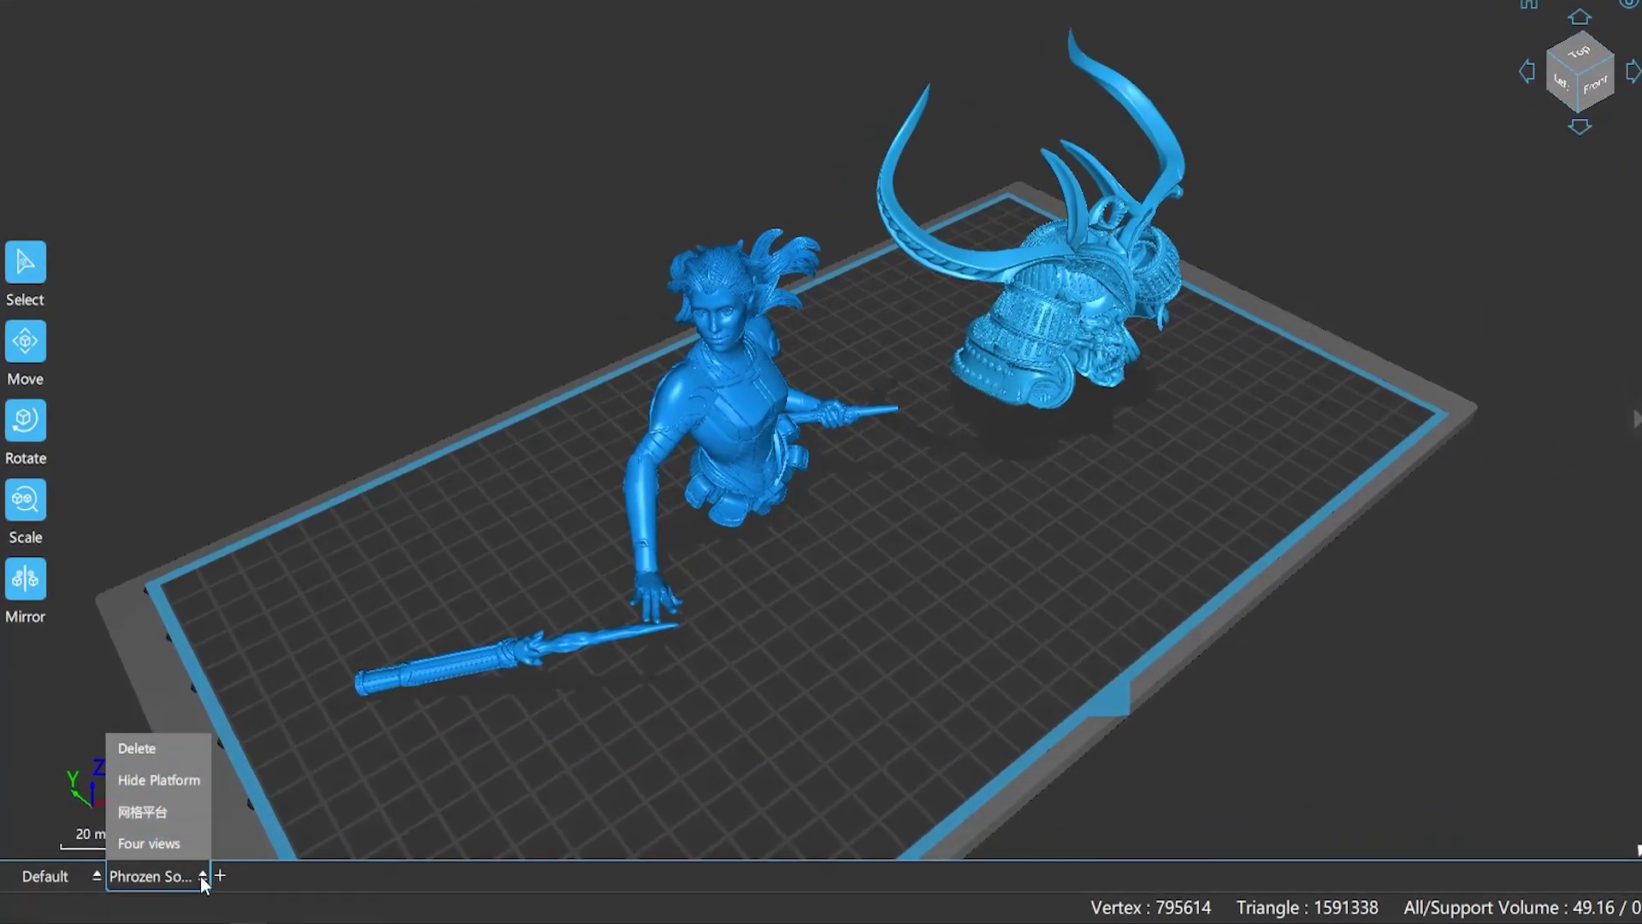
click(180, 787)
click(203, 873)
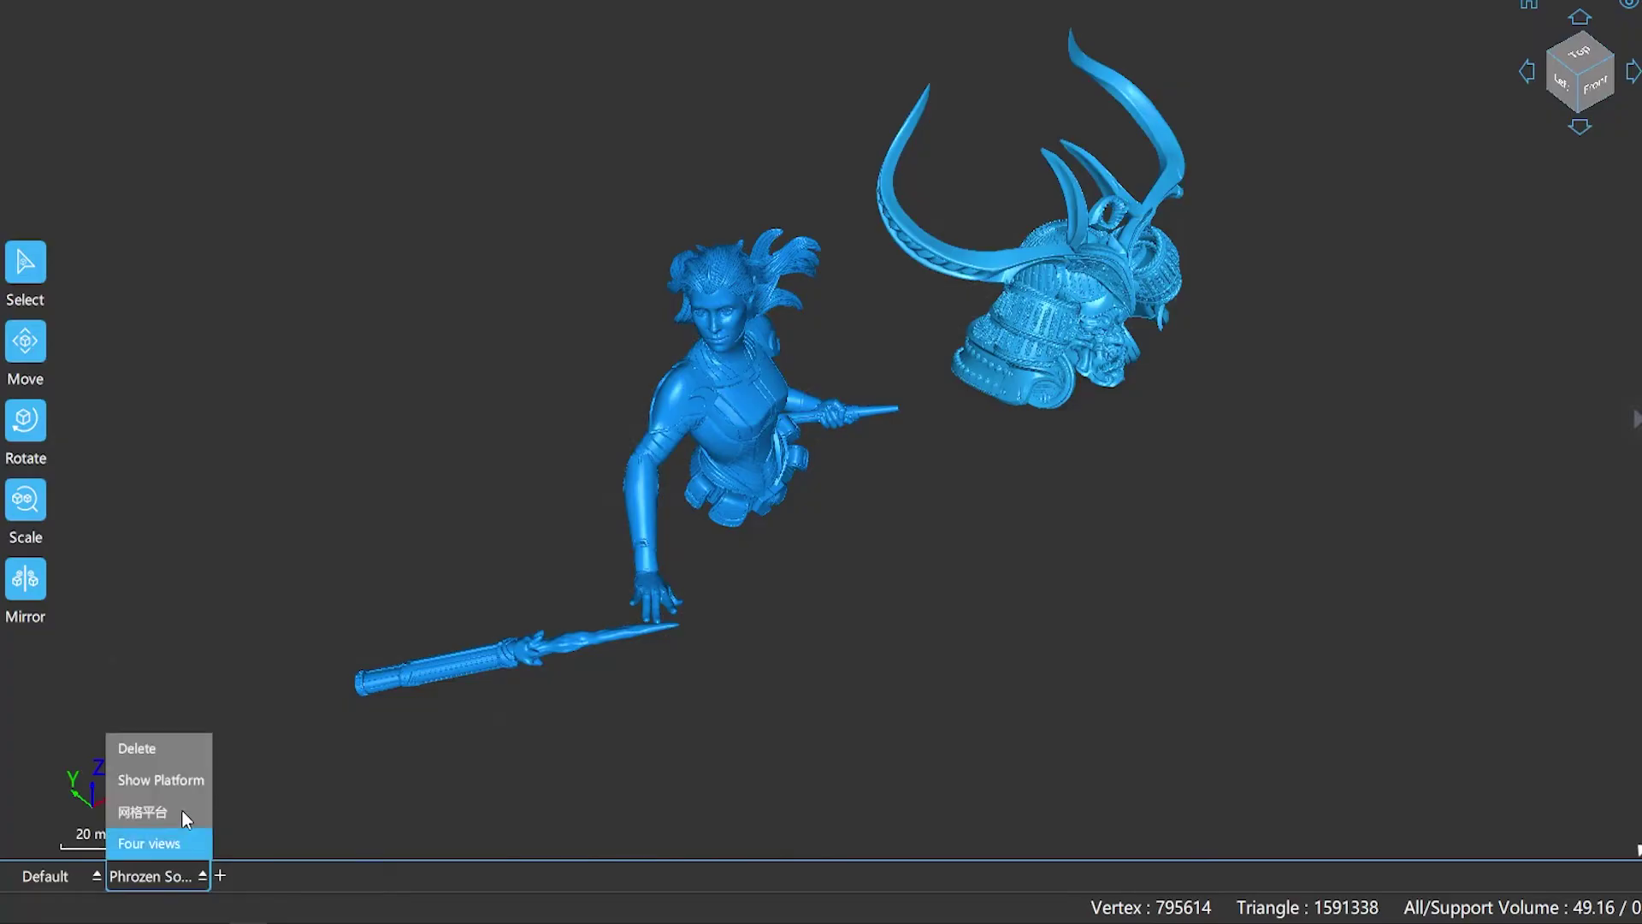
click(179, 782)
Step: Examine the models in the Four views layout and return to the single view
click(171, 876)
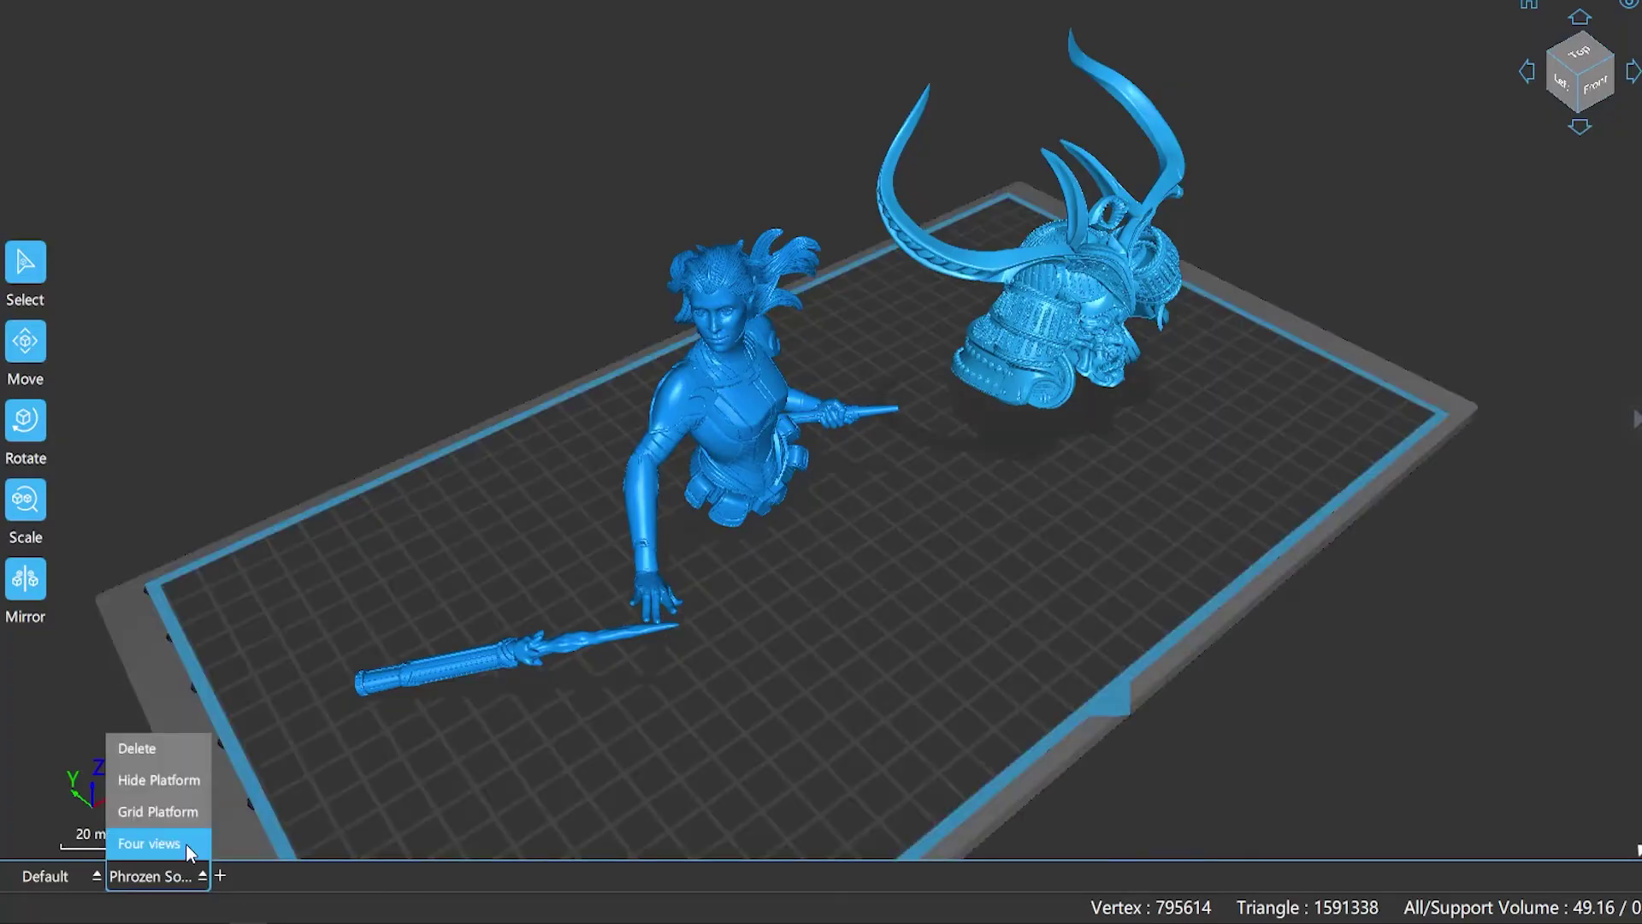
click(186, 843)
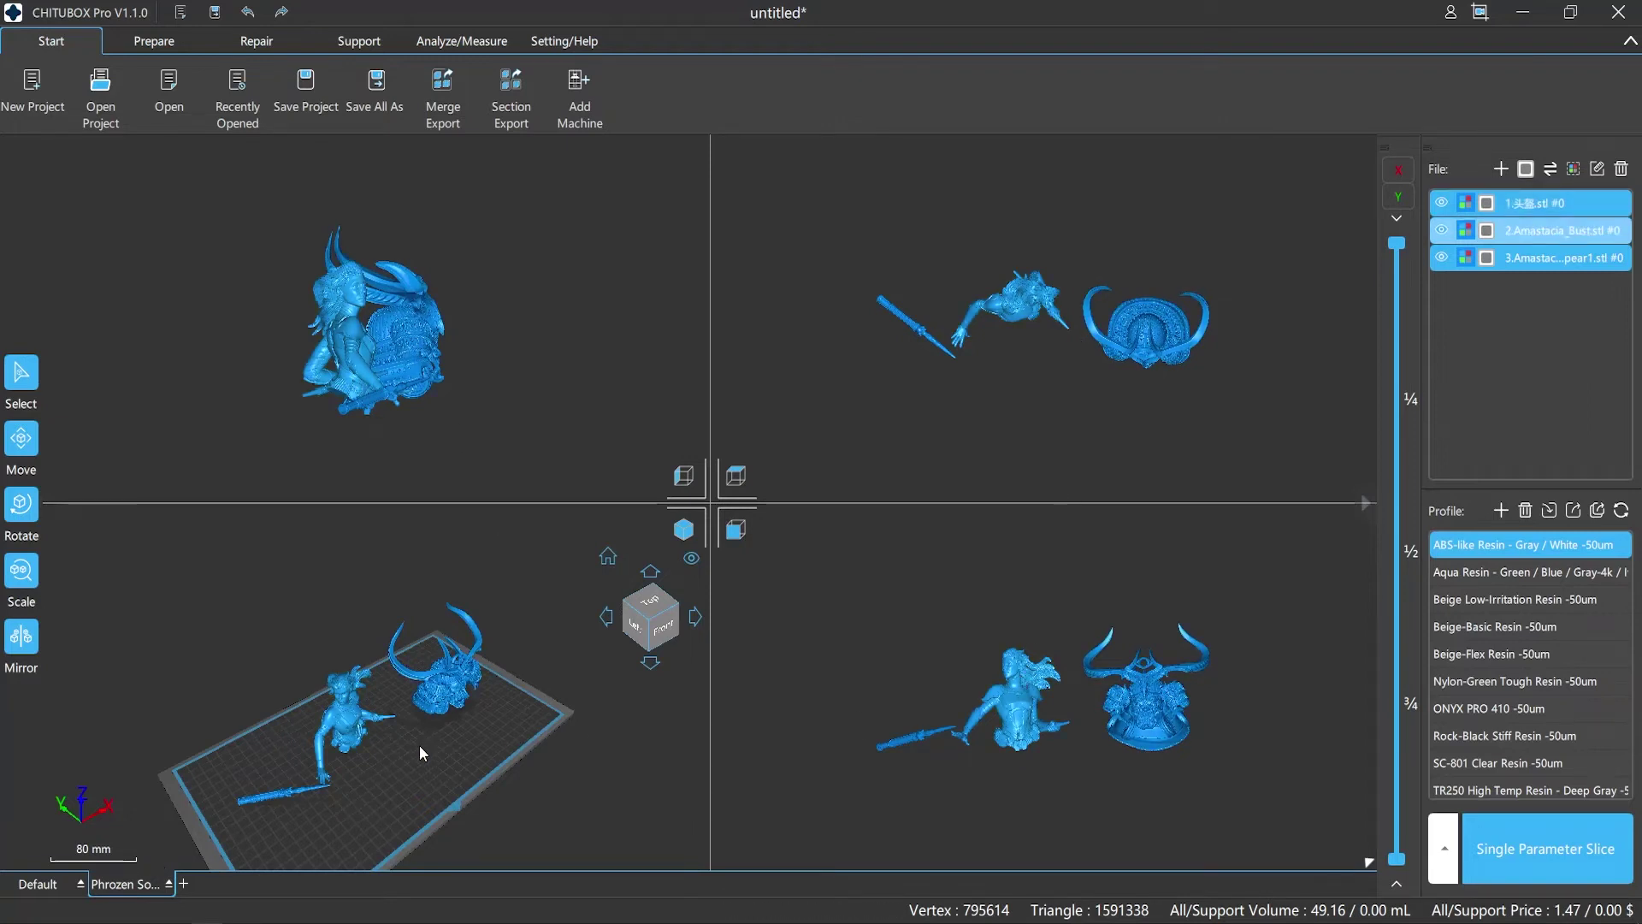
mouse_move(410, 746)
mouse_down()
mouse_move(398, 741)
mouse_move(388, 778)
mouse_move(455, 737)
mouse_move(412, 766)
mouse_up()
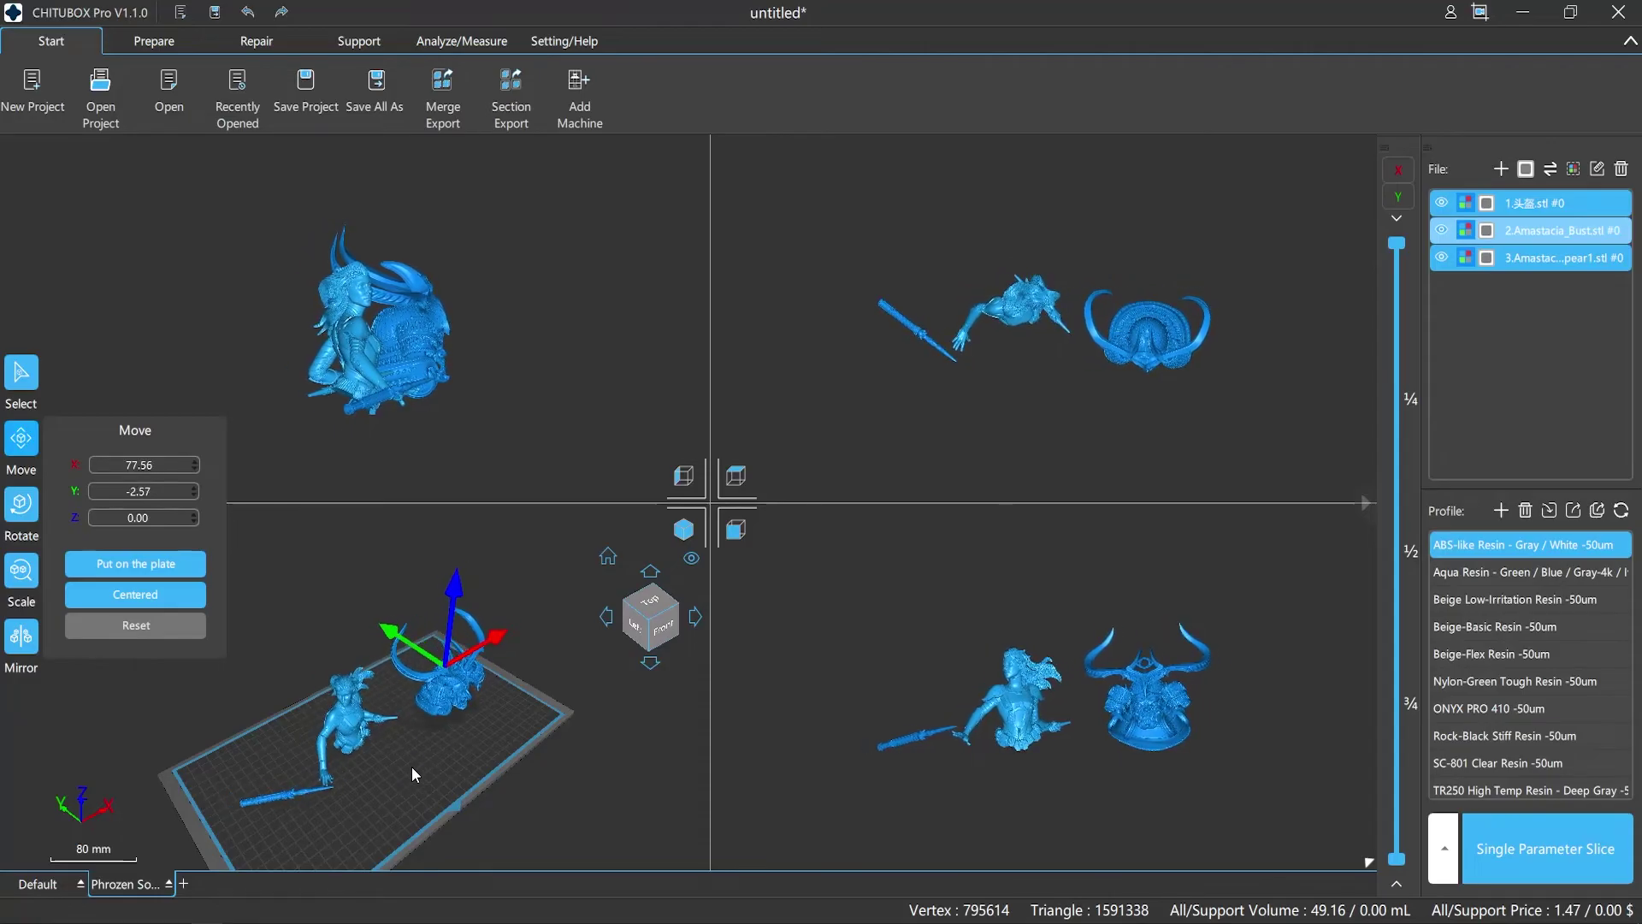
right_click(133, 882)
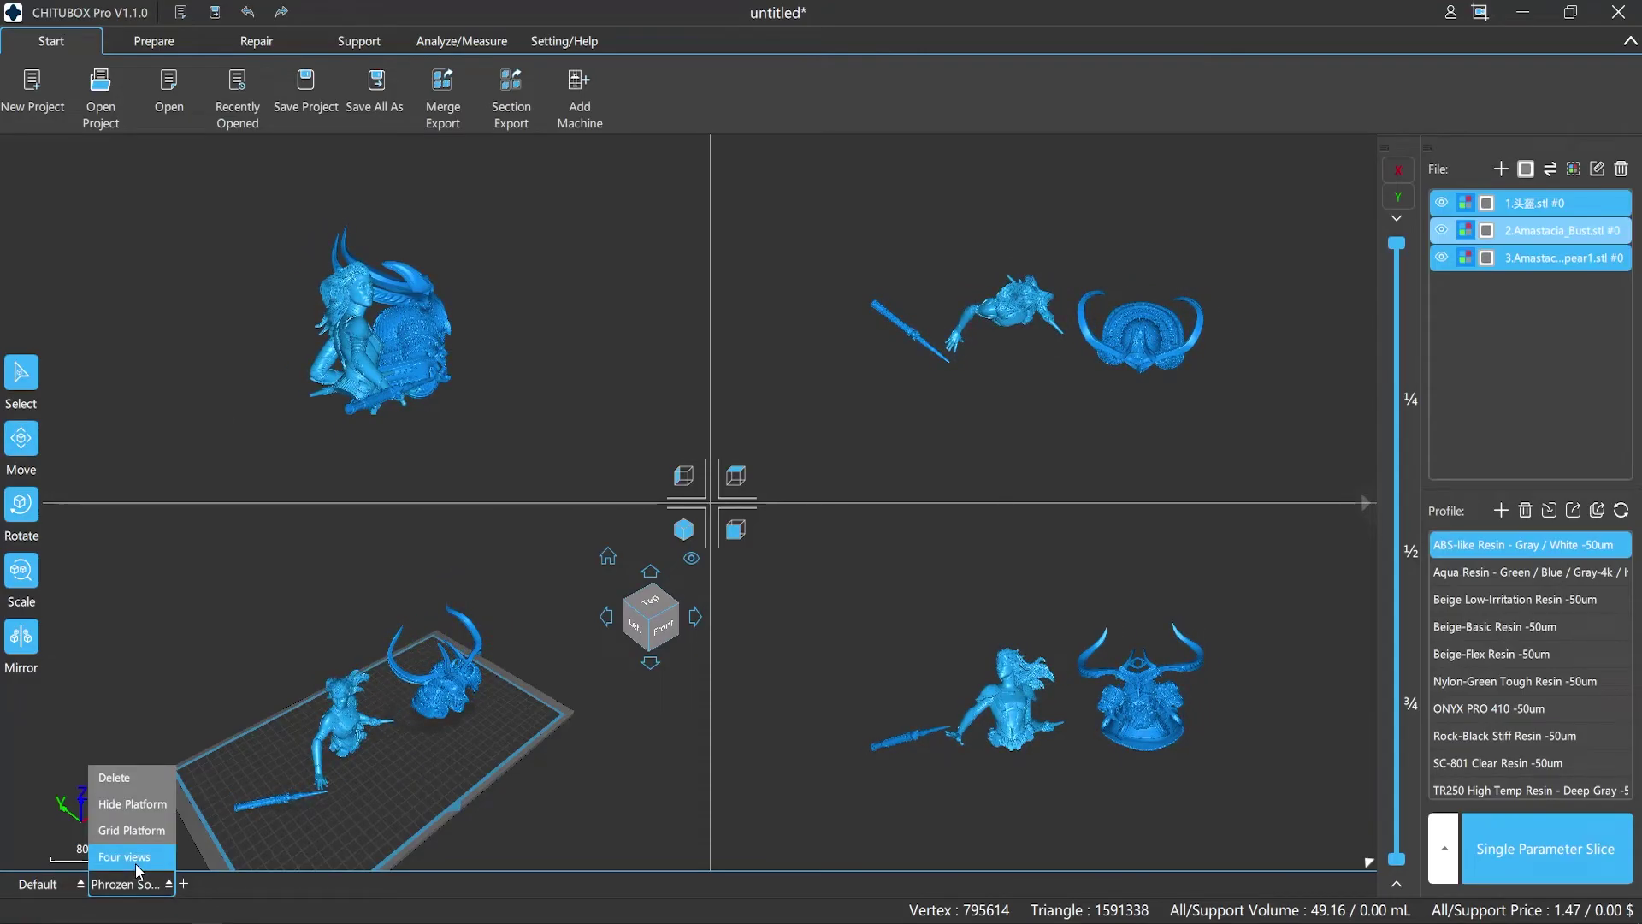
click(135, 859)
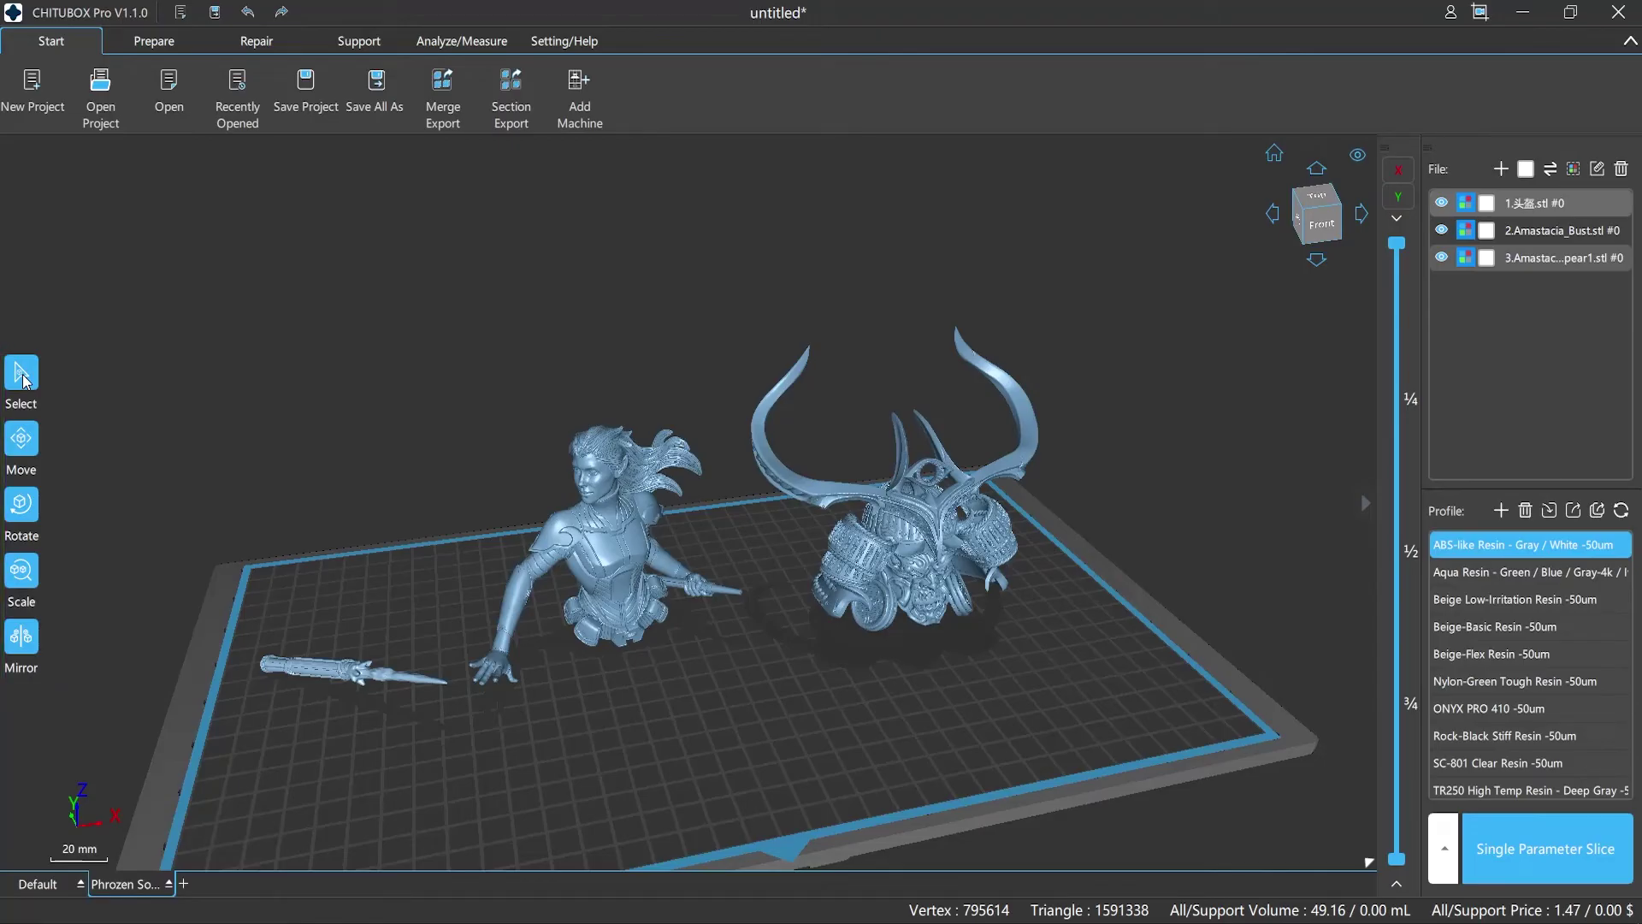
Step: Select the spear and the bust with a line selection, and clear the selection
click(23, 379)
click(155, 400)
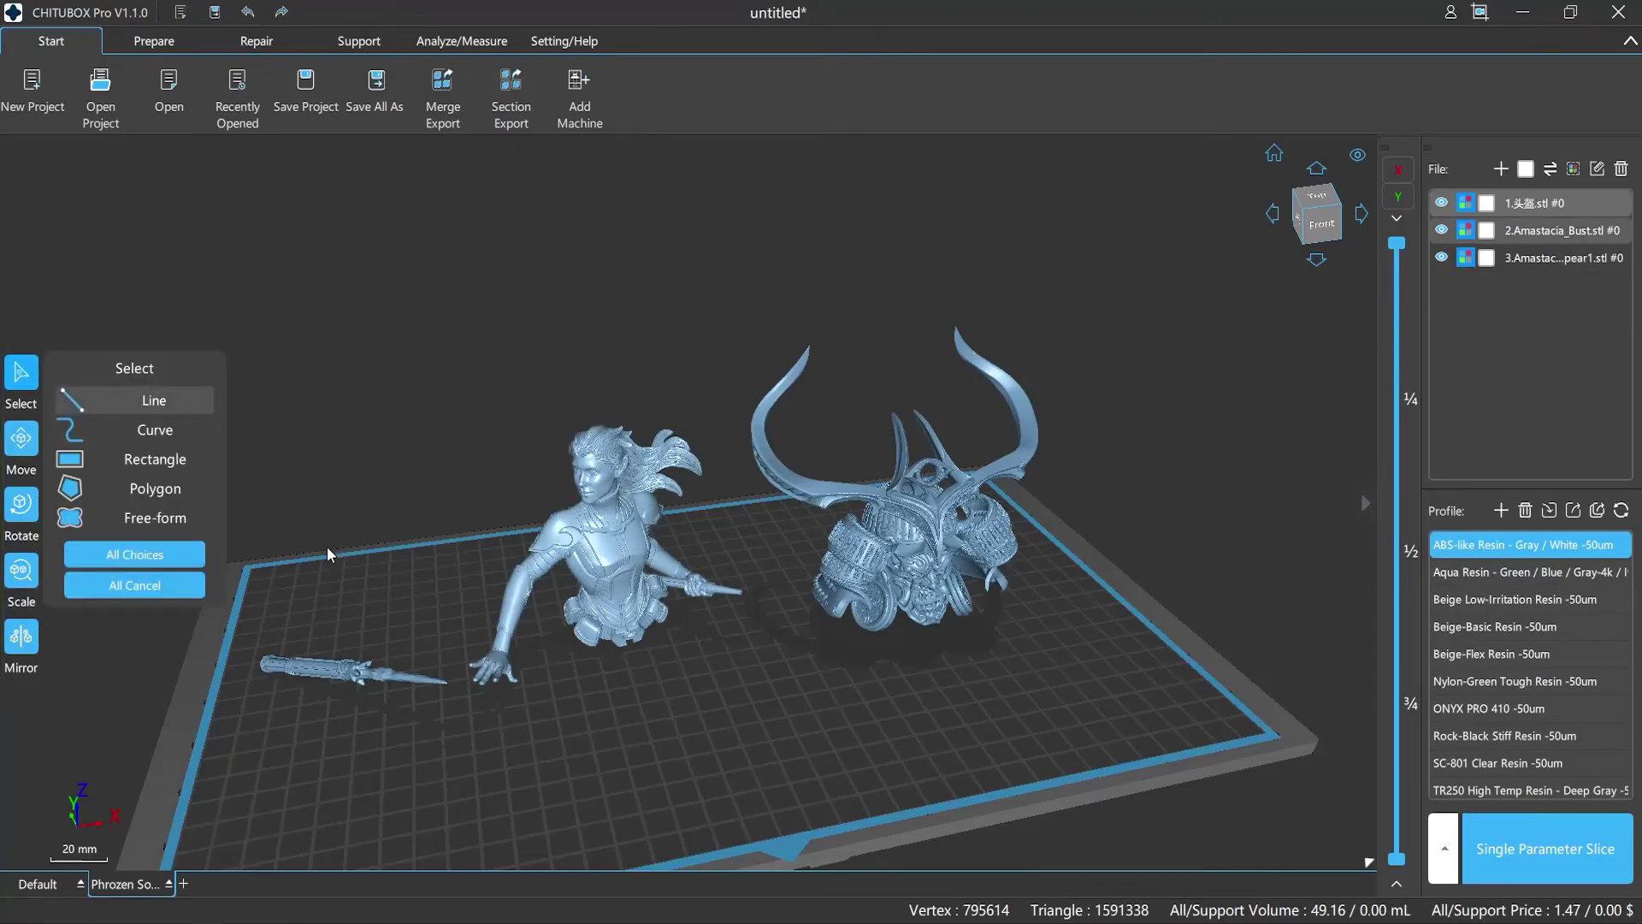
click(341, 671)
double_click(611, 576)
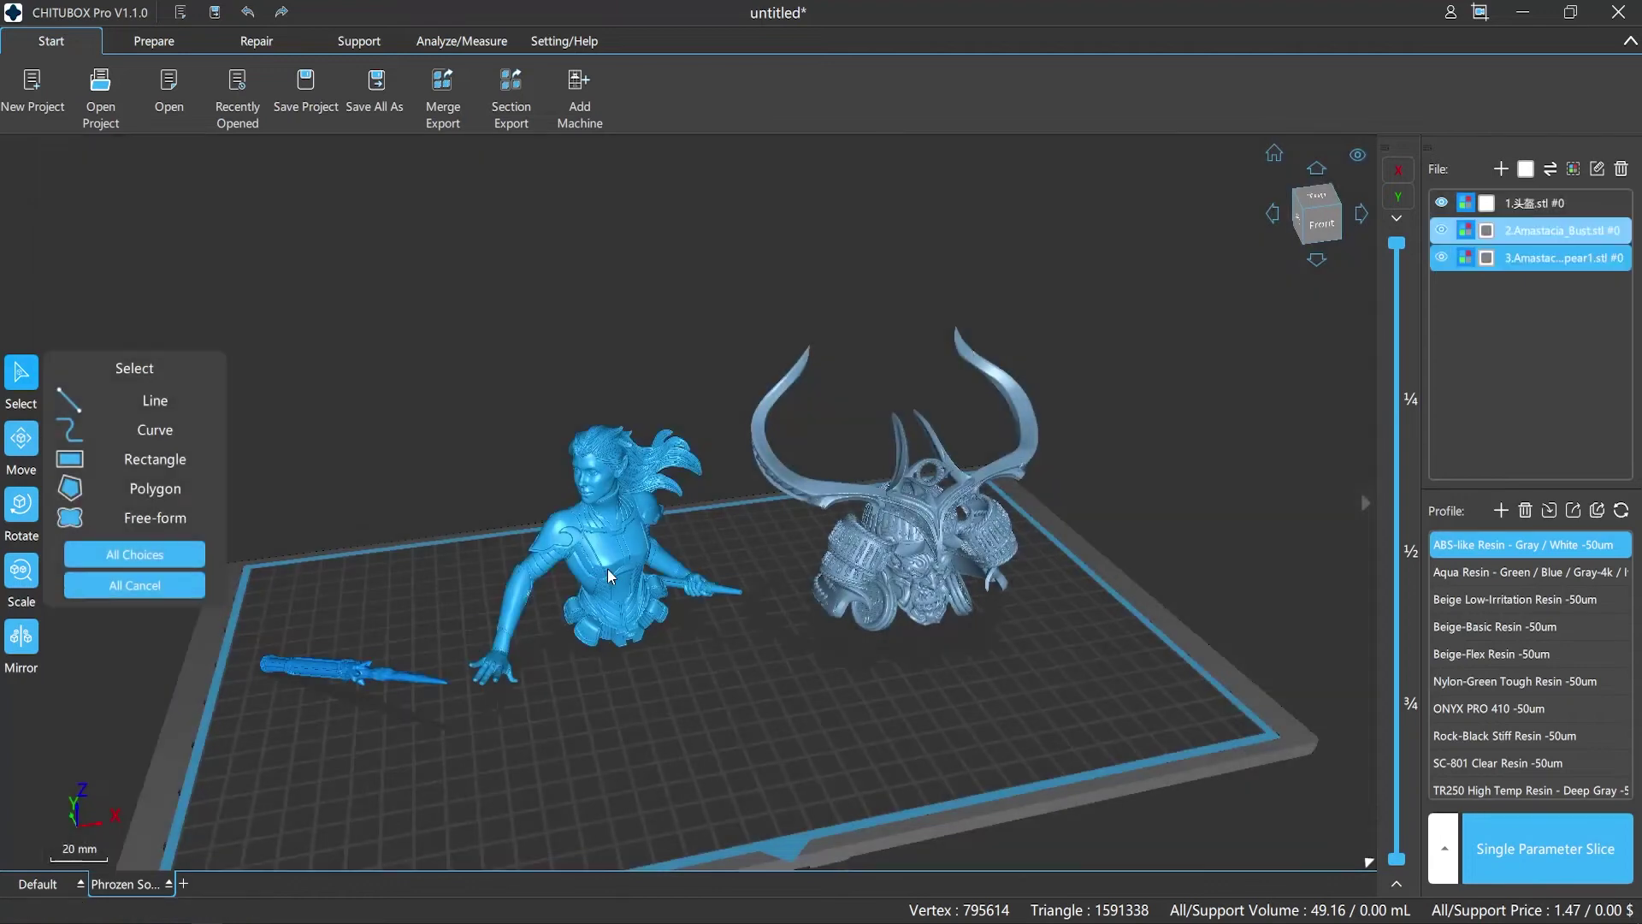
click(171, 585)
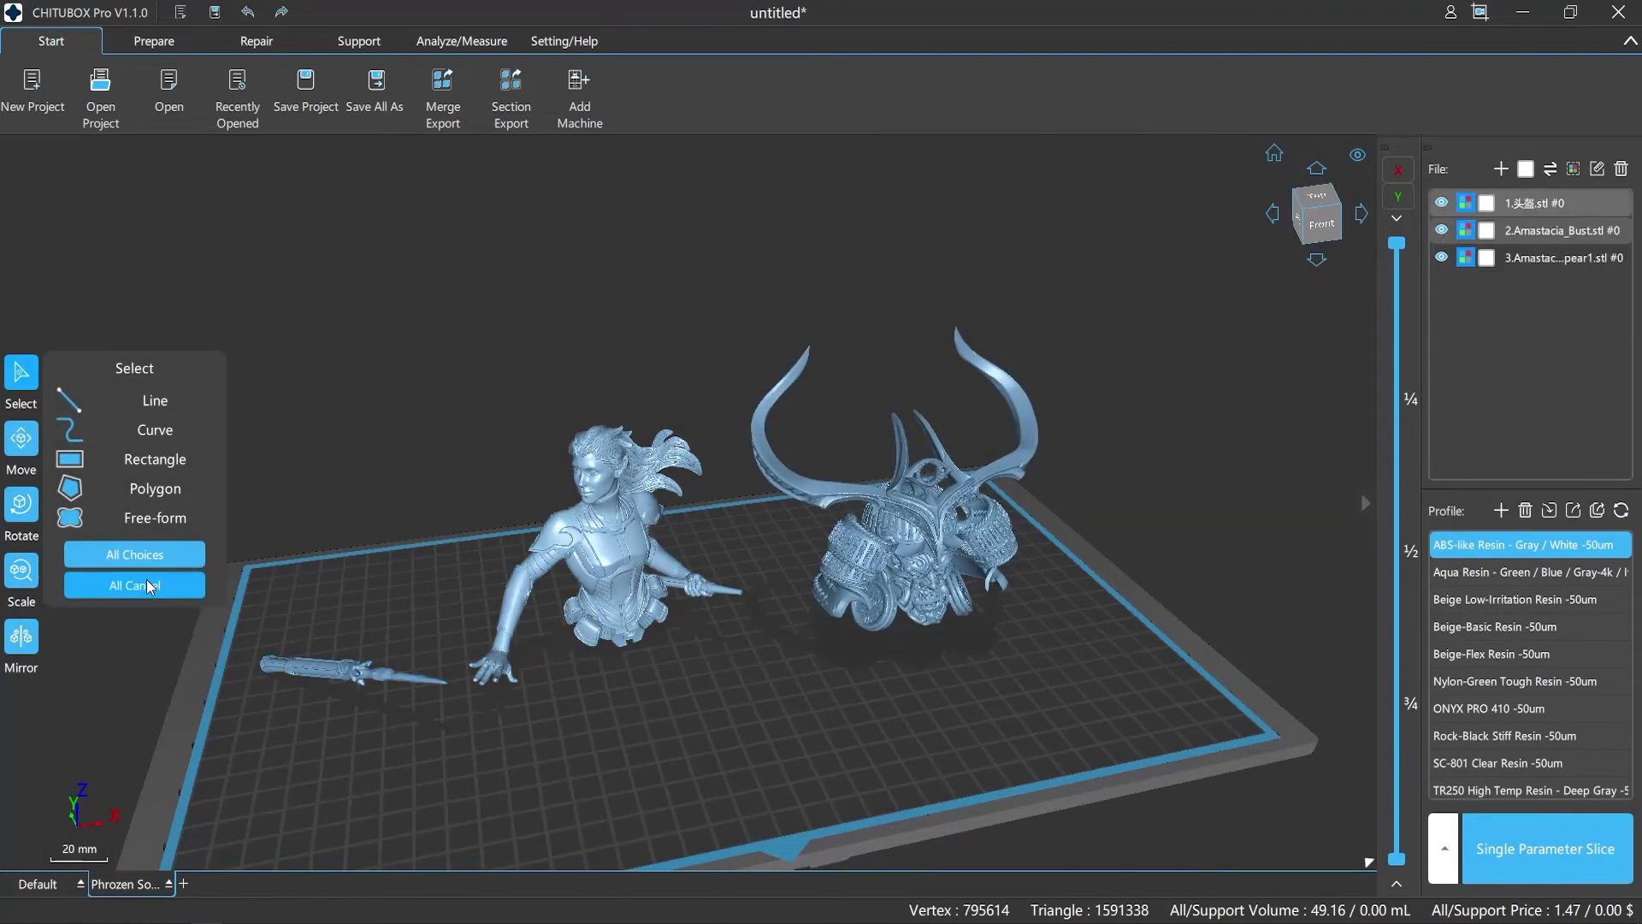
Step: Select the bust and the helmet with a rectangle selection, and deselect all models
click(154, 459)
click(478, 386)
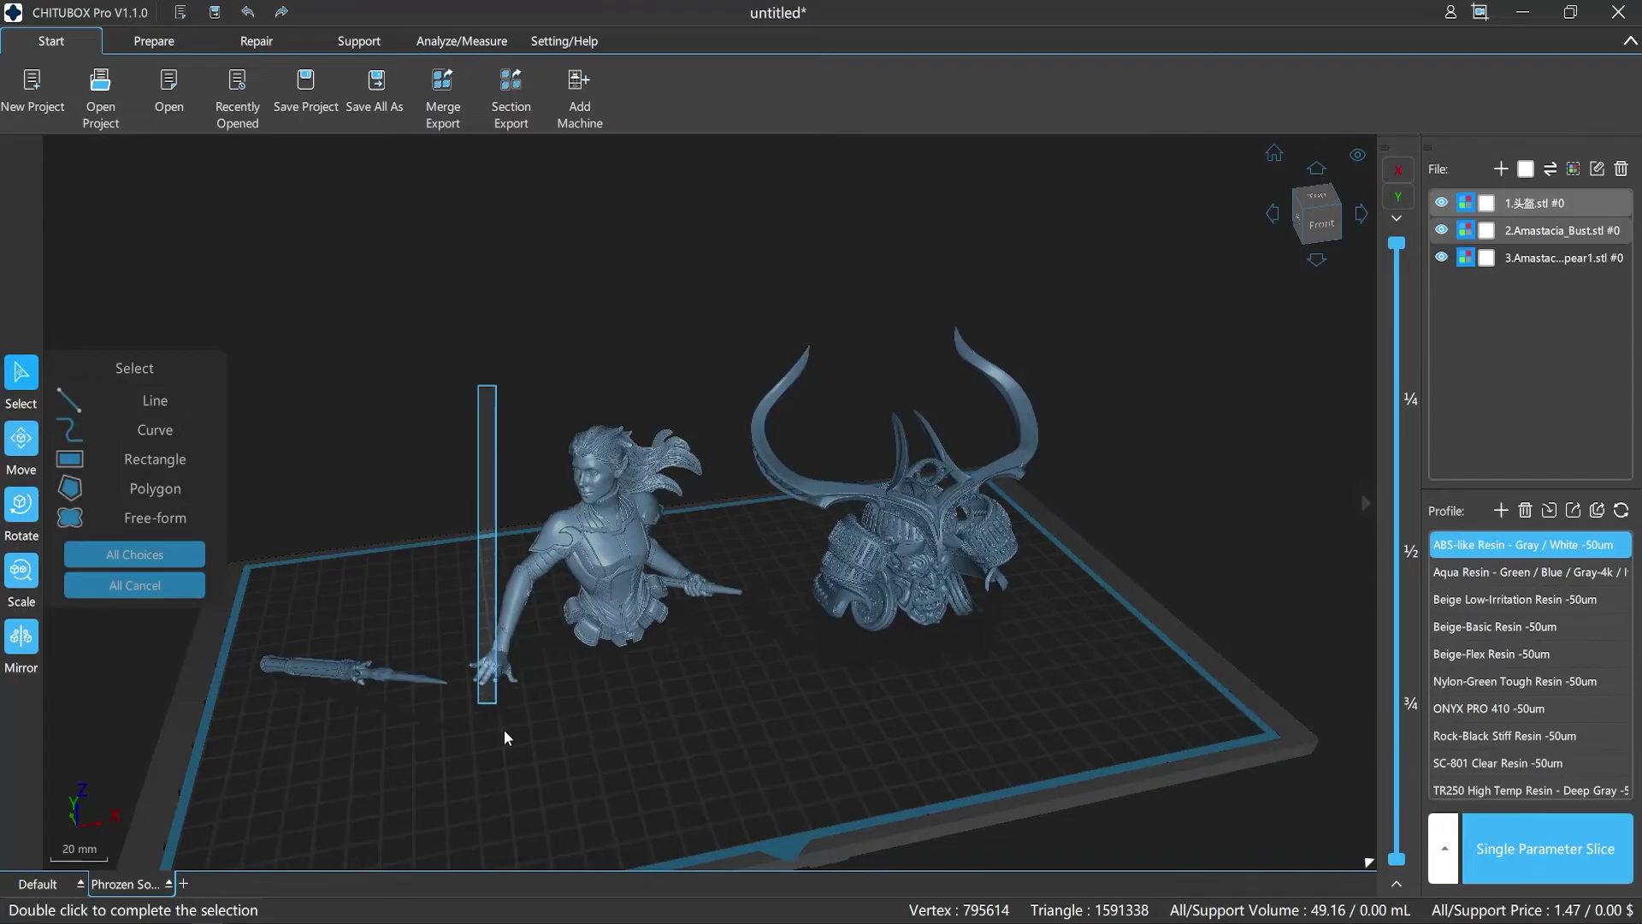
double_click(1109, 715)
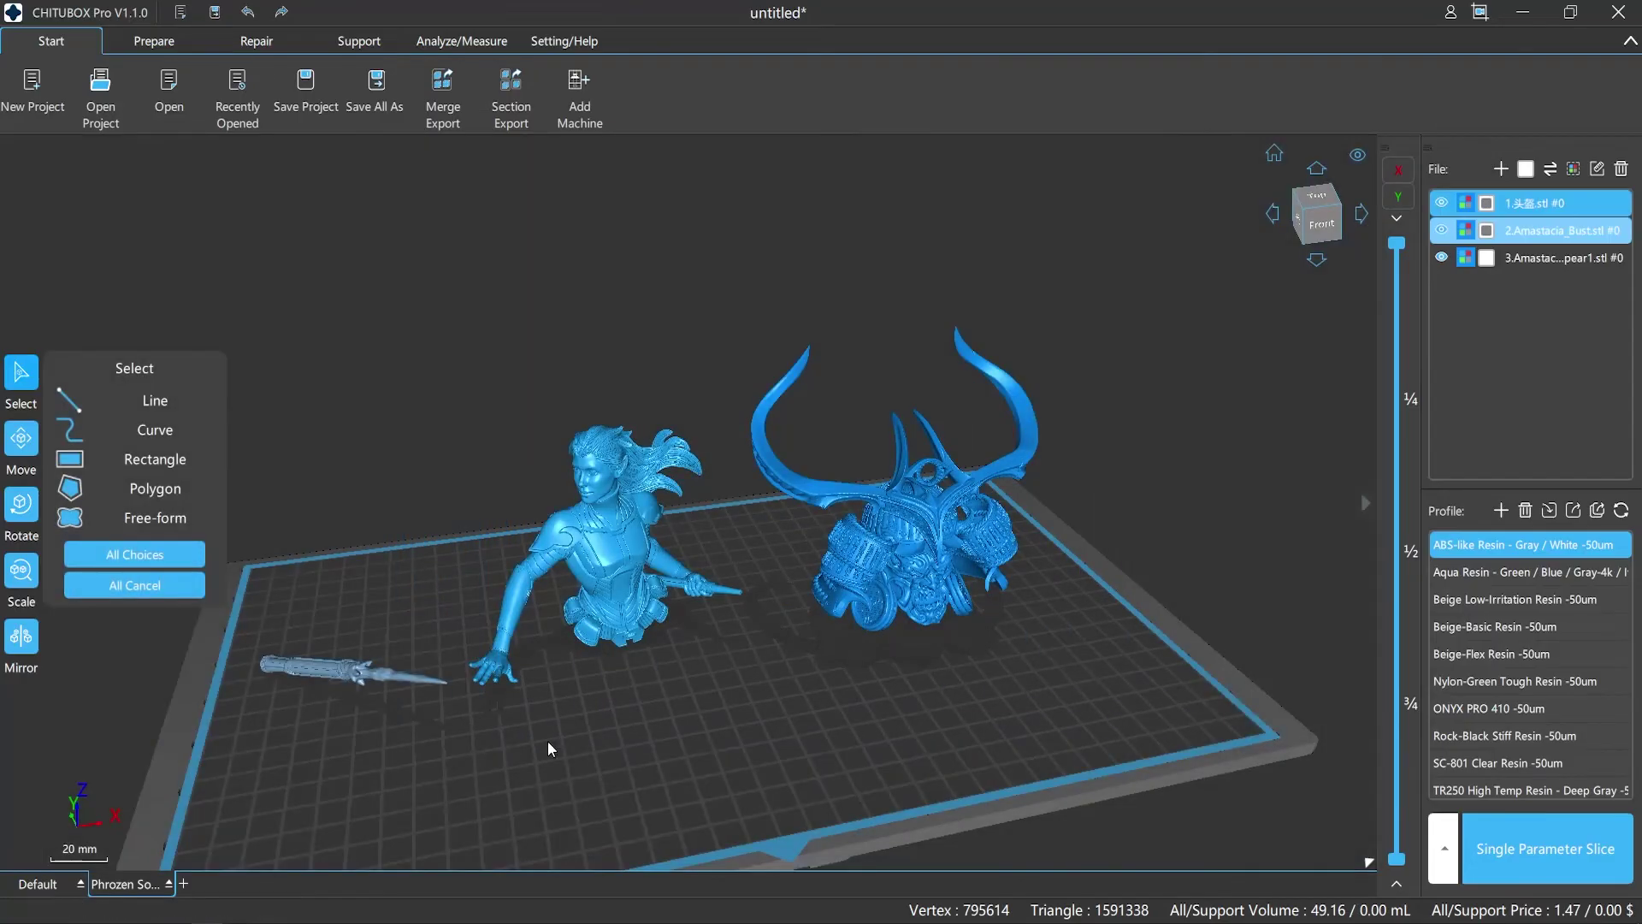
click(187, 587)
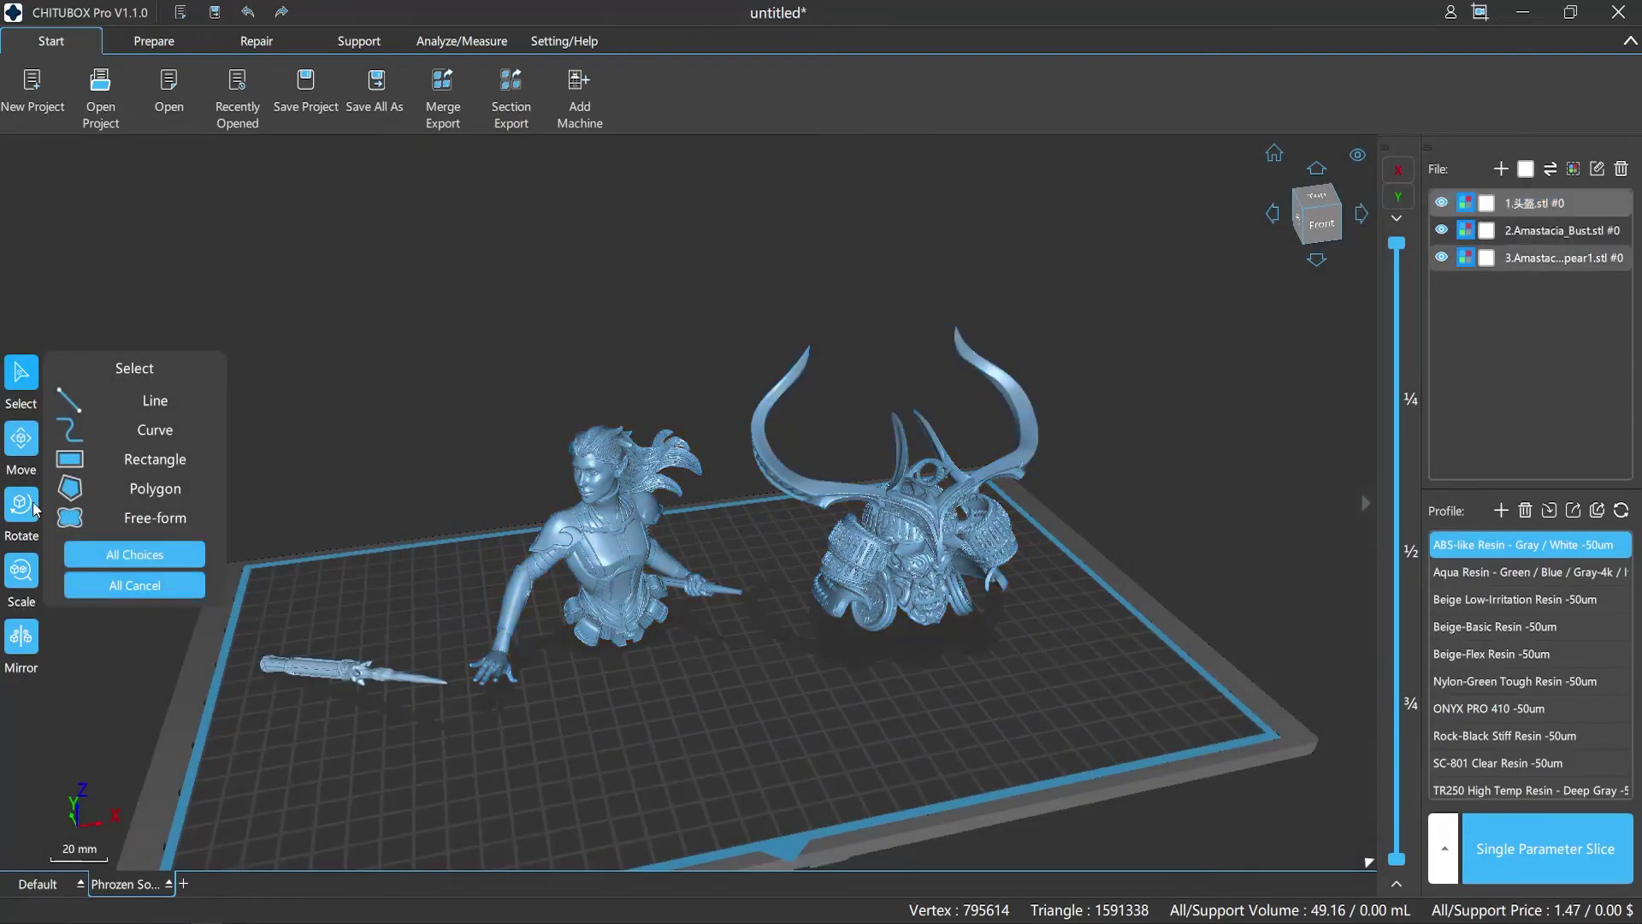
Step: Reposition the bust on the build platform with the Move tool, put it on the plate and nudge its coordinates
click(32, 453)
drag(598, 494, 711, 512)
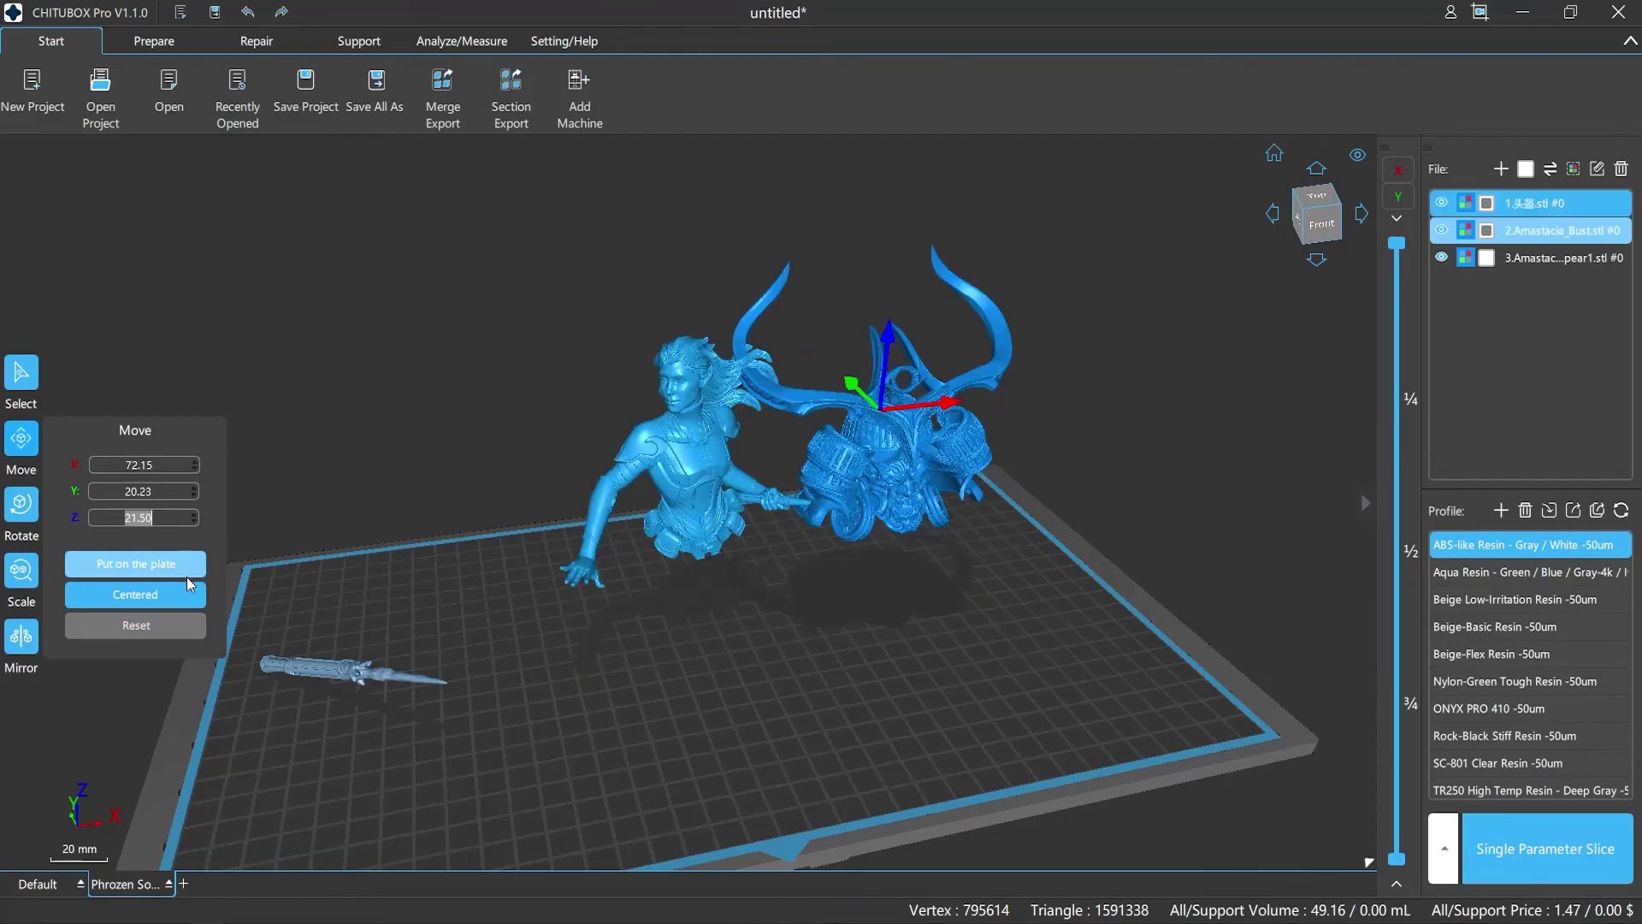
click(136, 571)
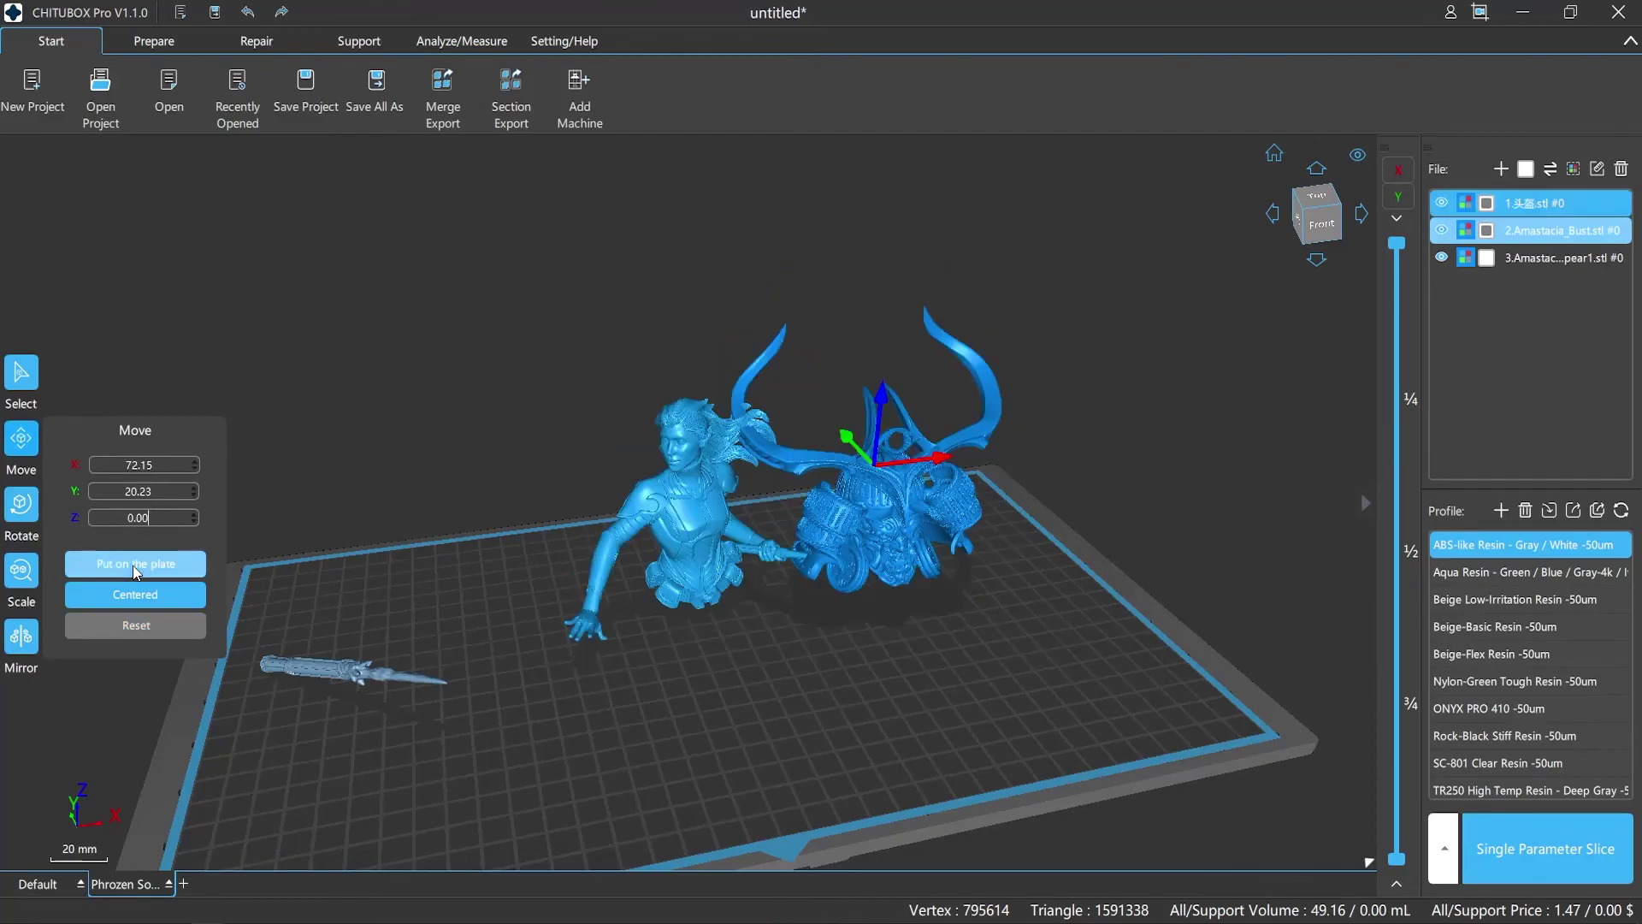
click(194, 487)
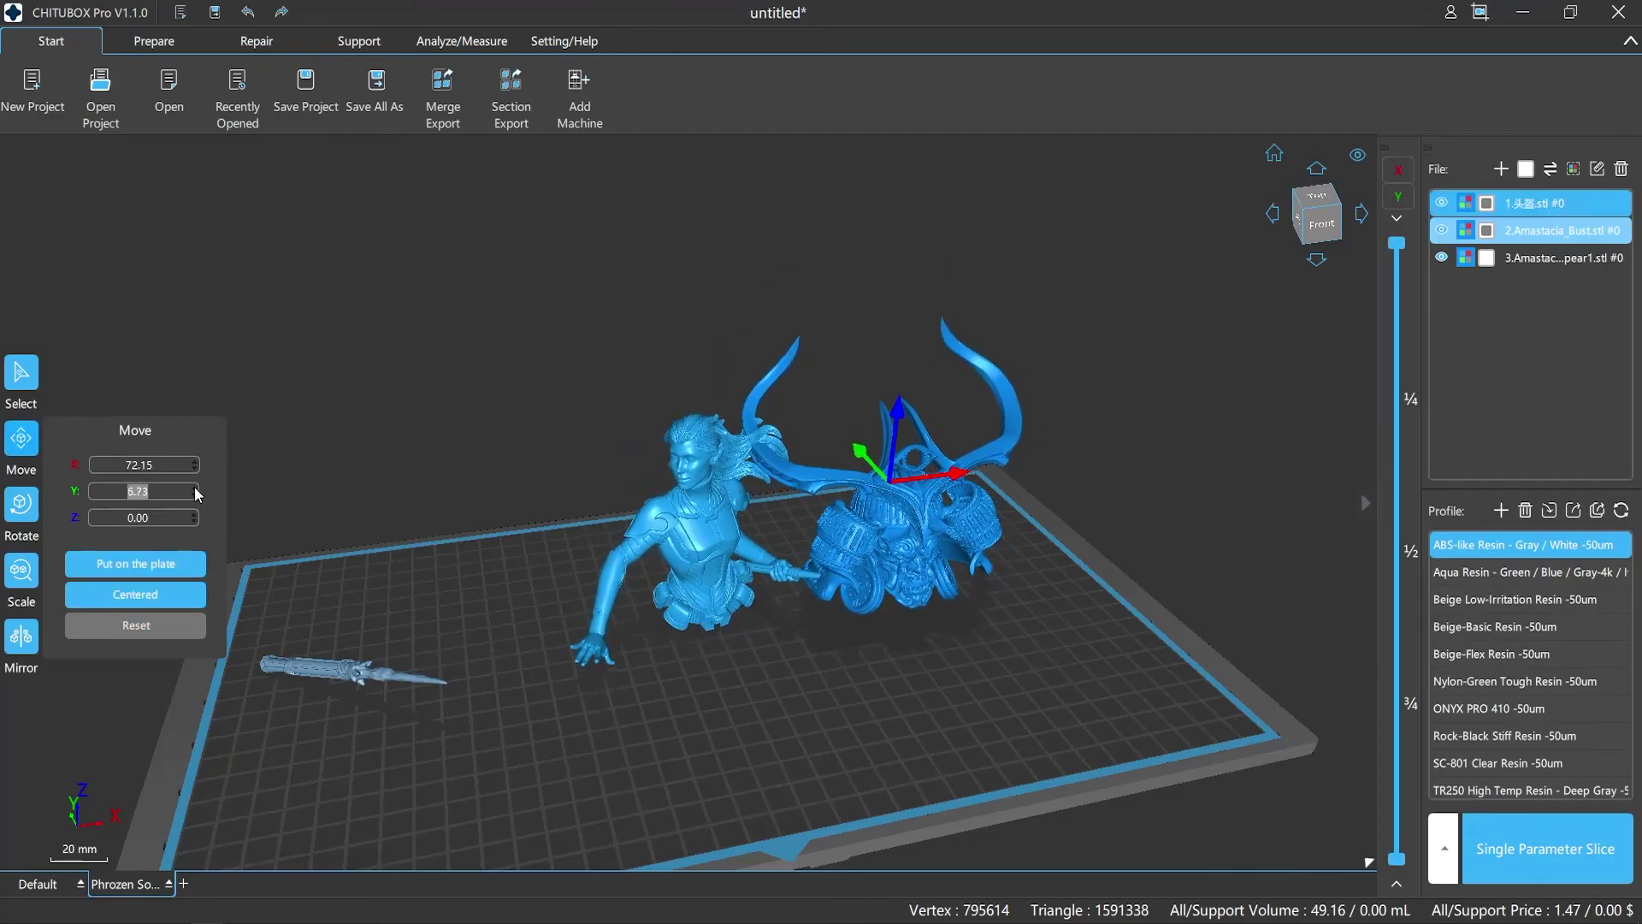
scroll(193, 486, up, 14)
click(194, 516)
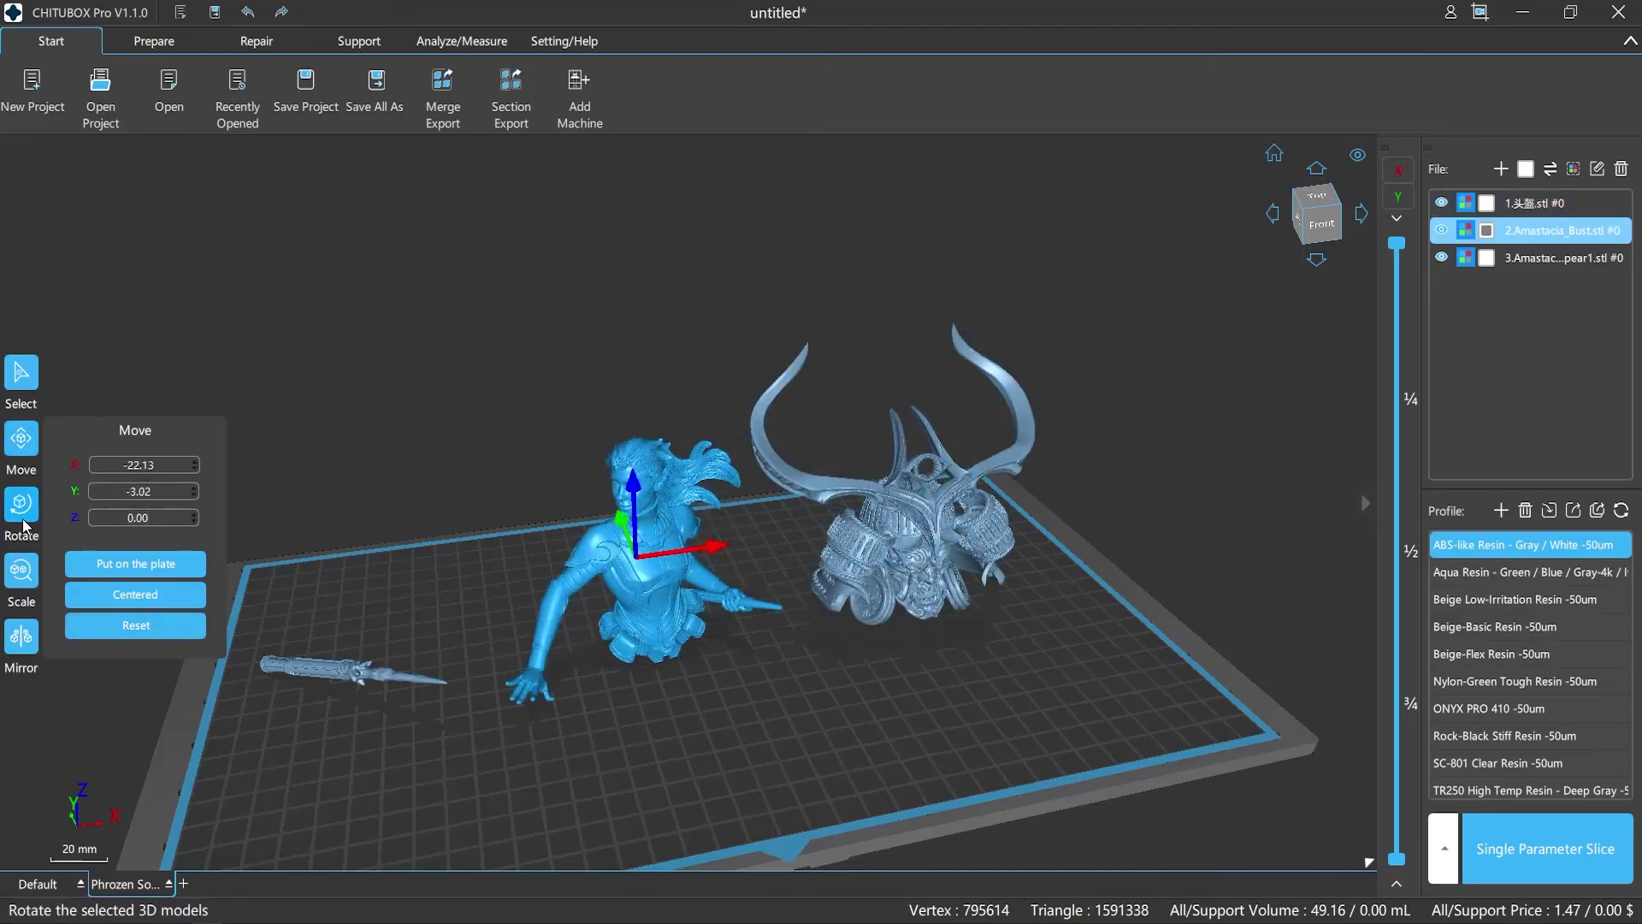
Step: Rotate the bust freehand about its Z axis with the Rotate tool, and open its X rotation angle for editing
click(24, 506)
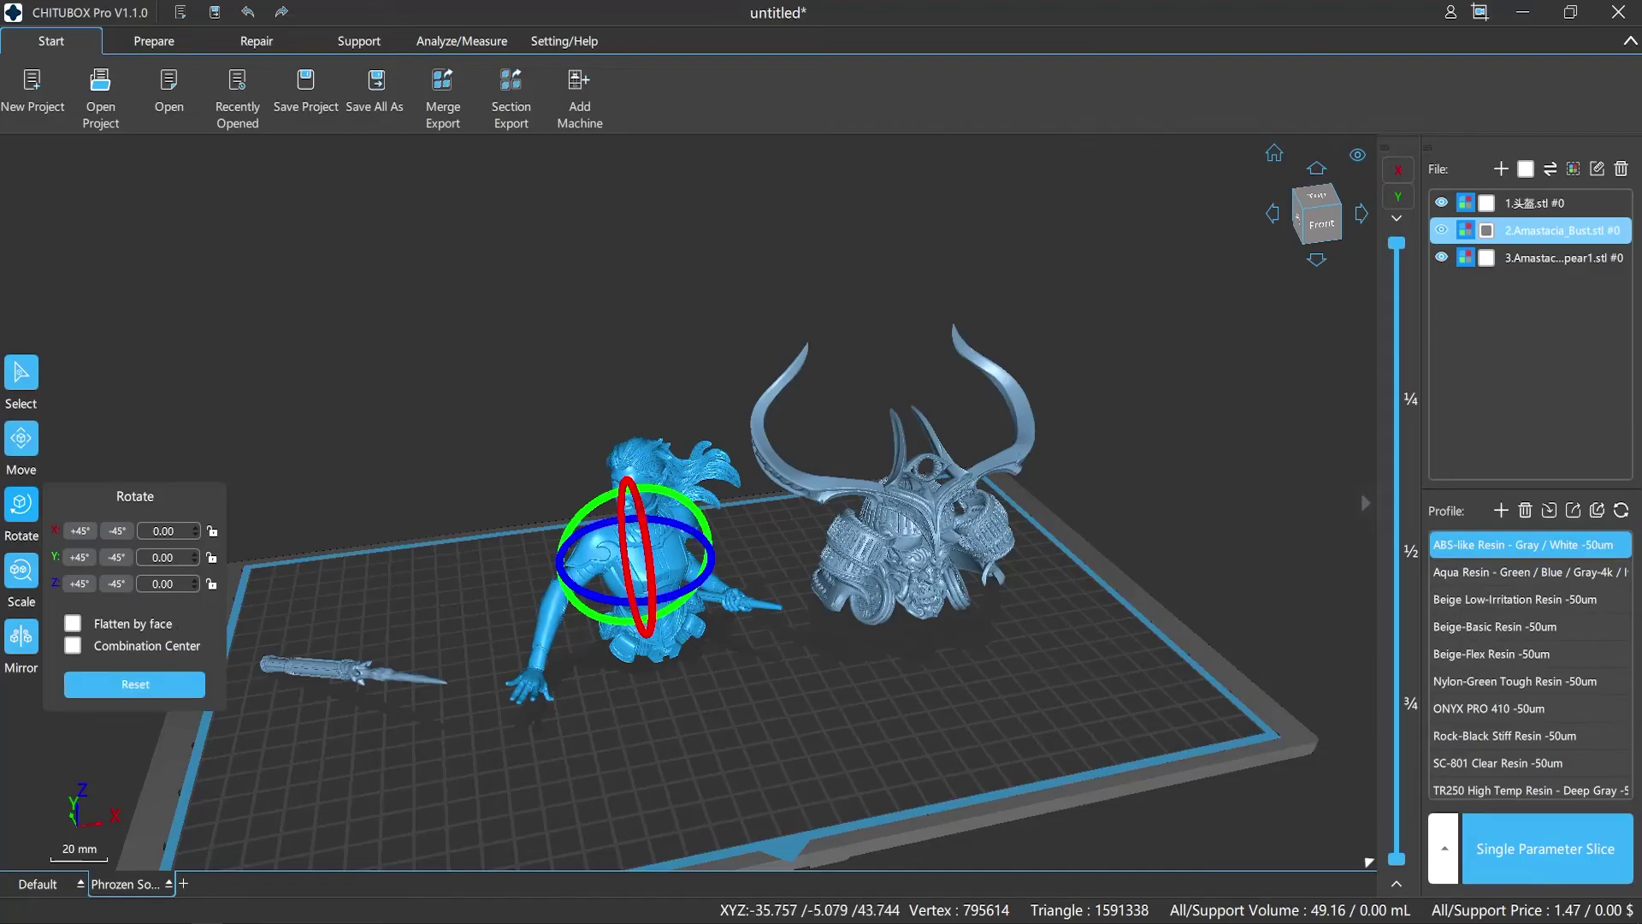
drag(592, 595, 562, 569)
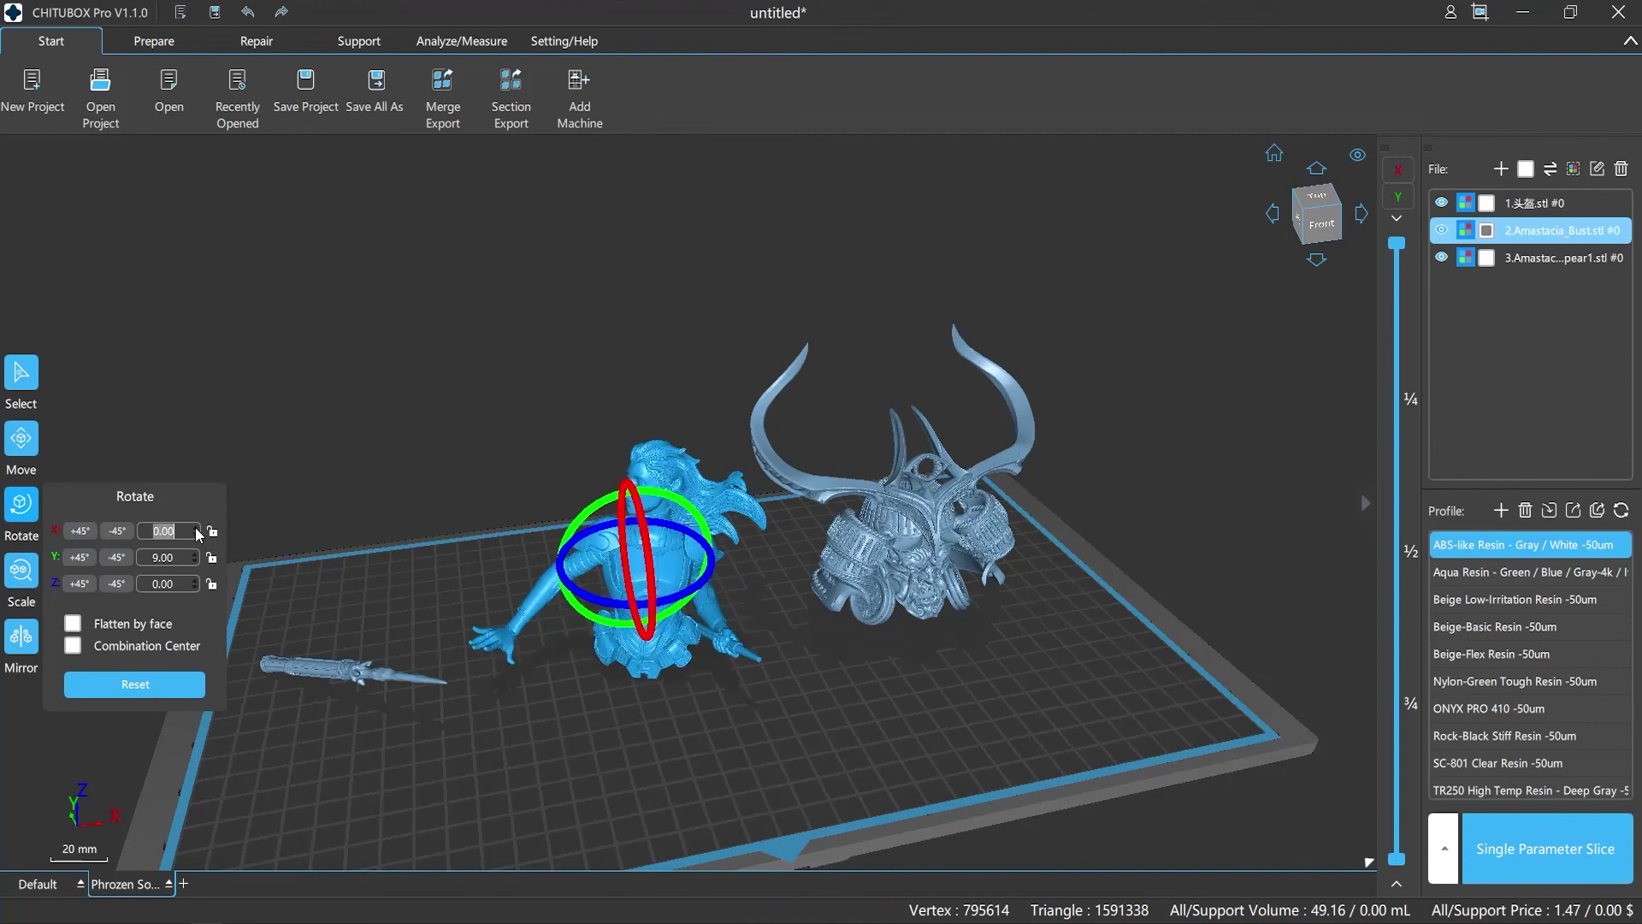
click(195, 527)
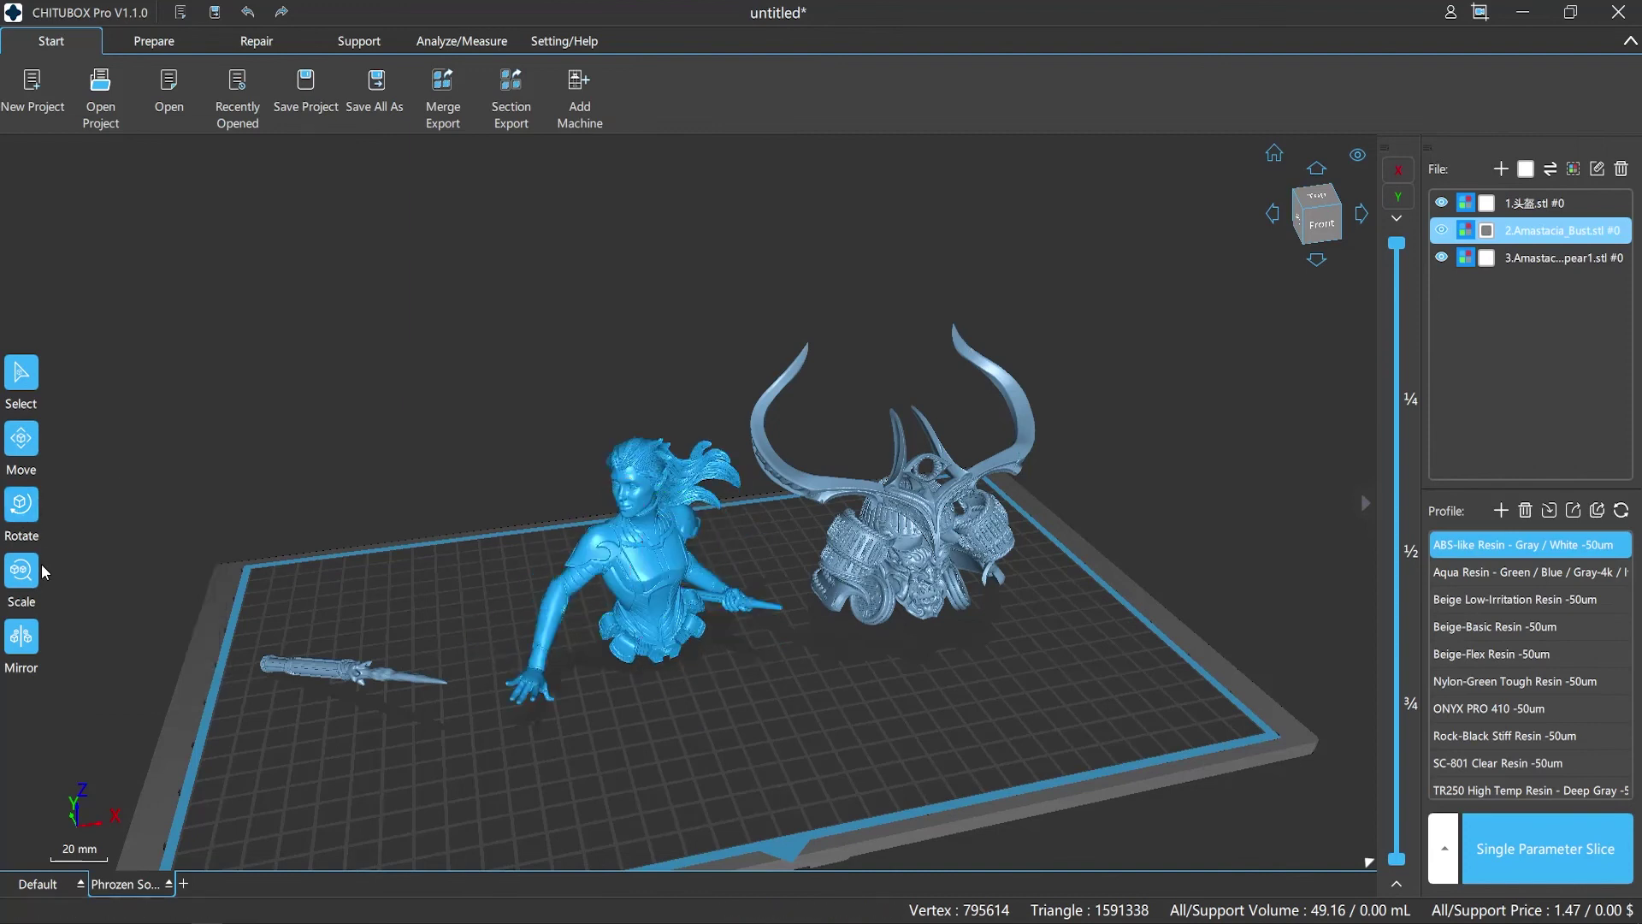
Step: Scale the bust proportionally up to 205%, and reduce it to 135% with the ratio locked
click(35, 582)
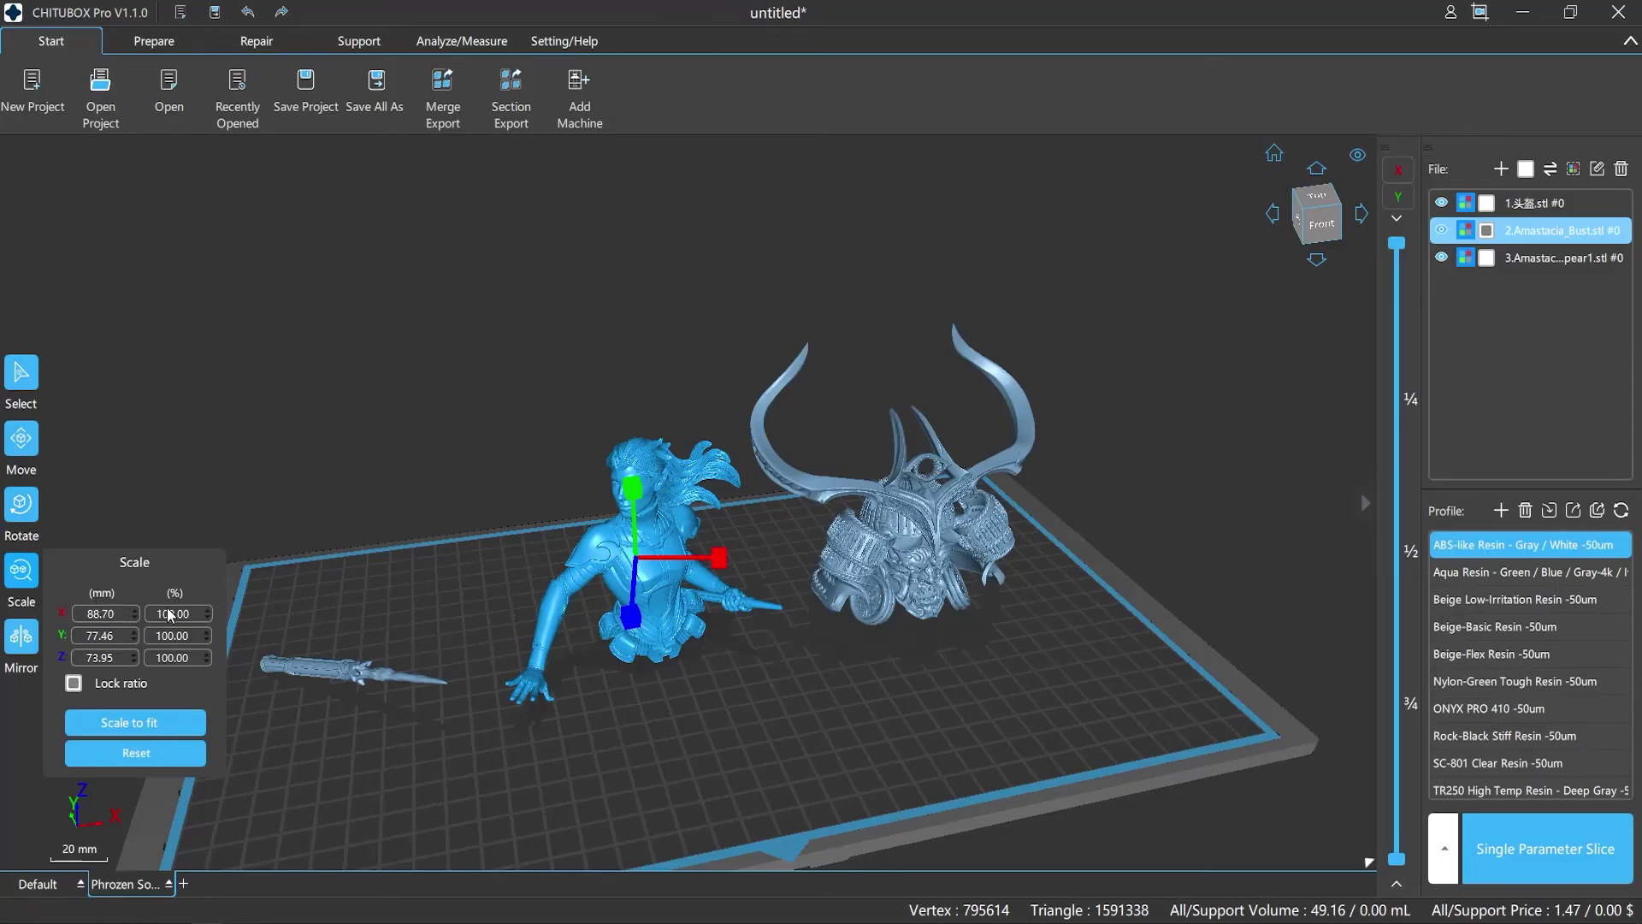
click(207, 611)
click(207, 609)
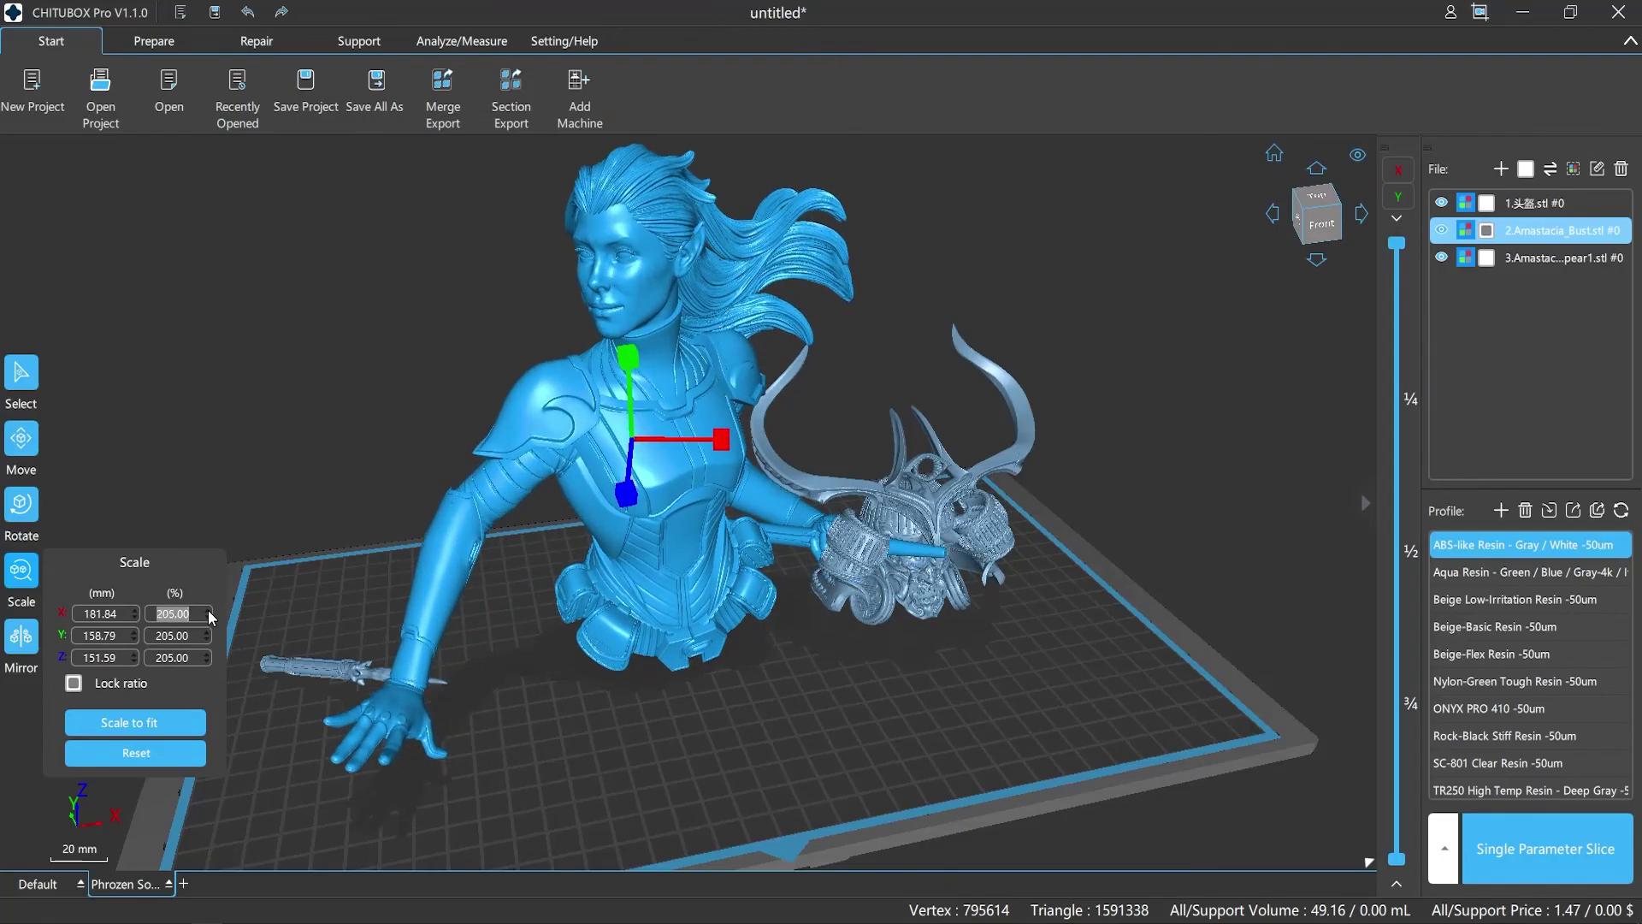
click(208, 664)
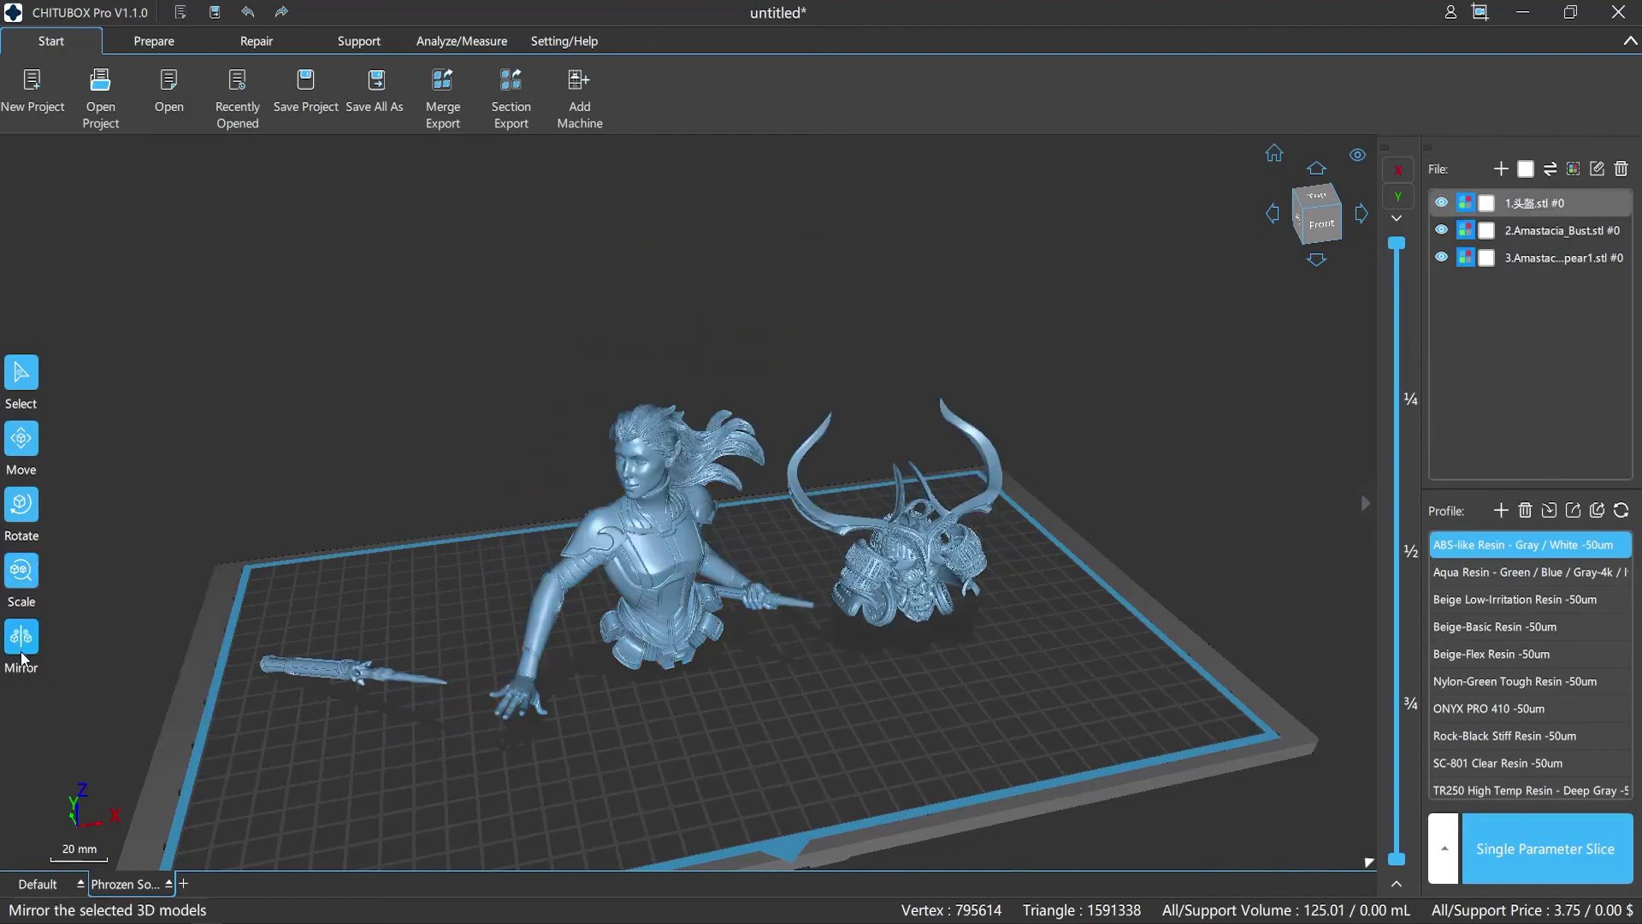
Step: Mirror the spear along the X axis without keeping the original, and mirror it back along the same axis
click(24, 649)
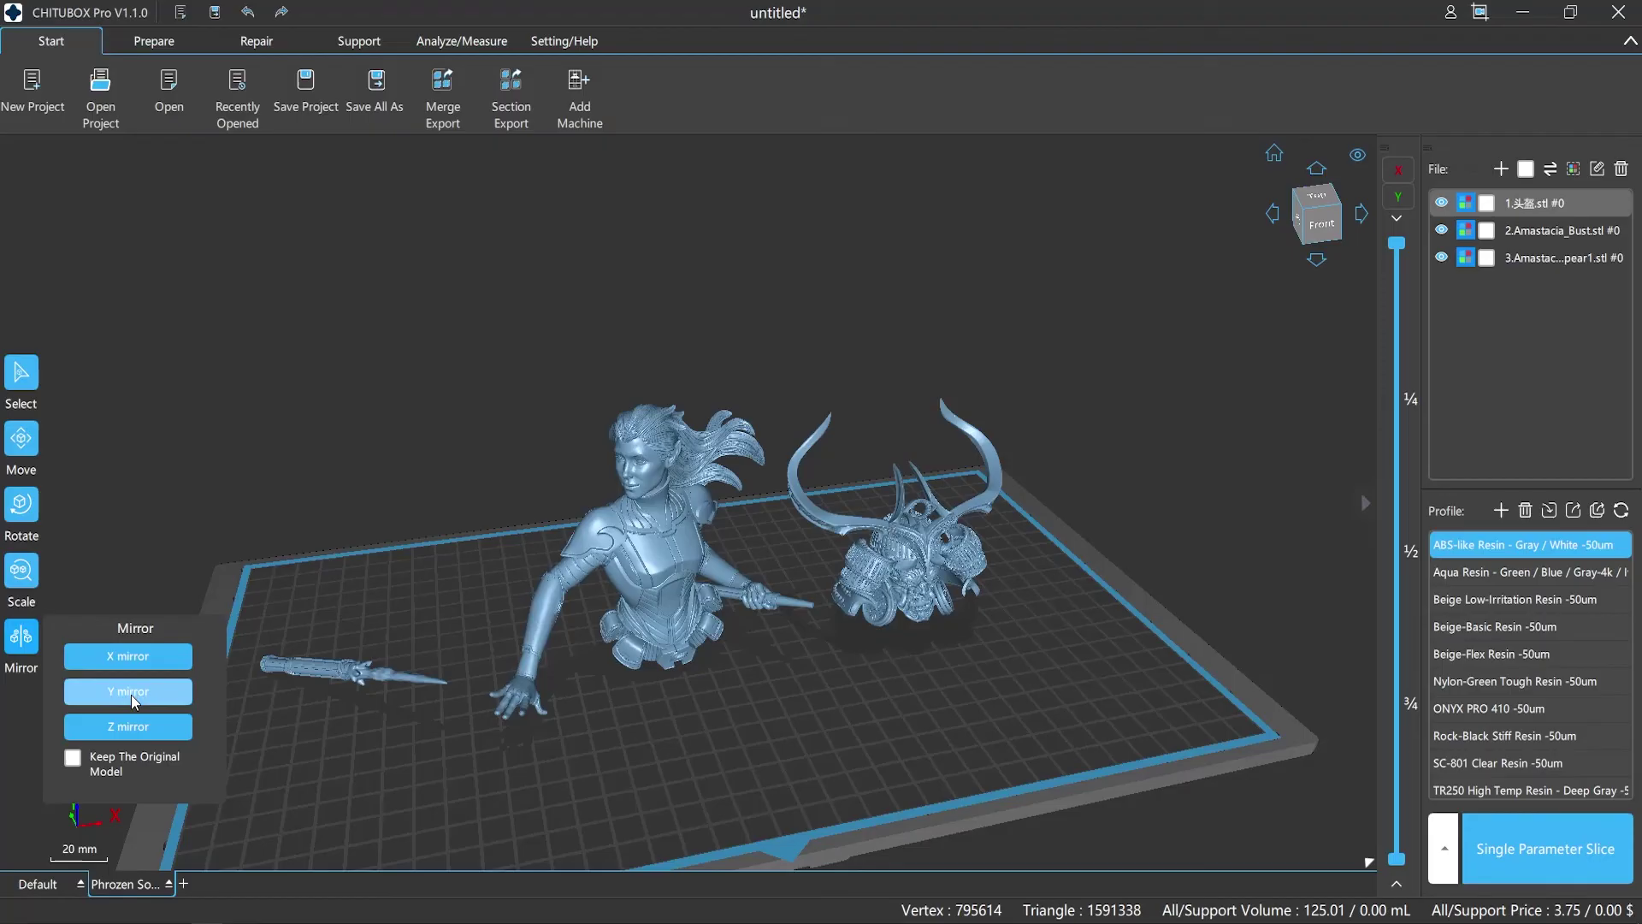
click(337, 672)
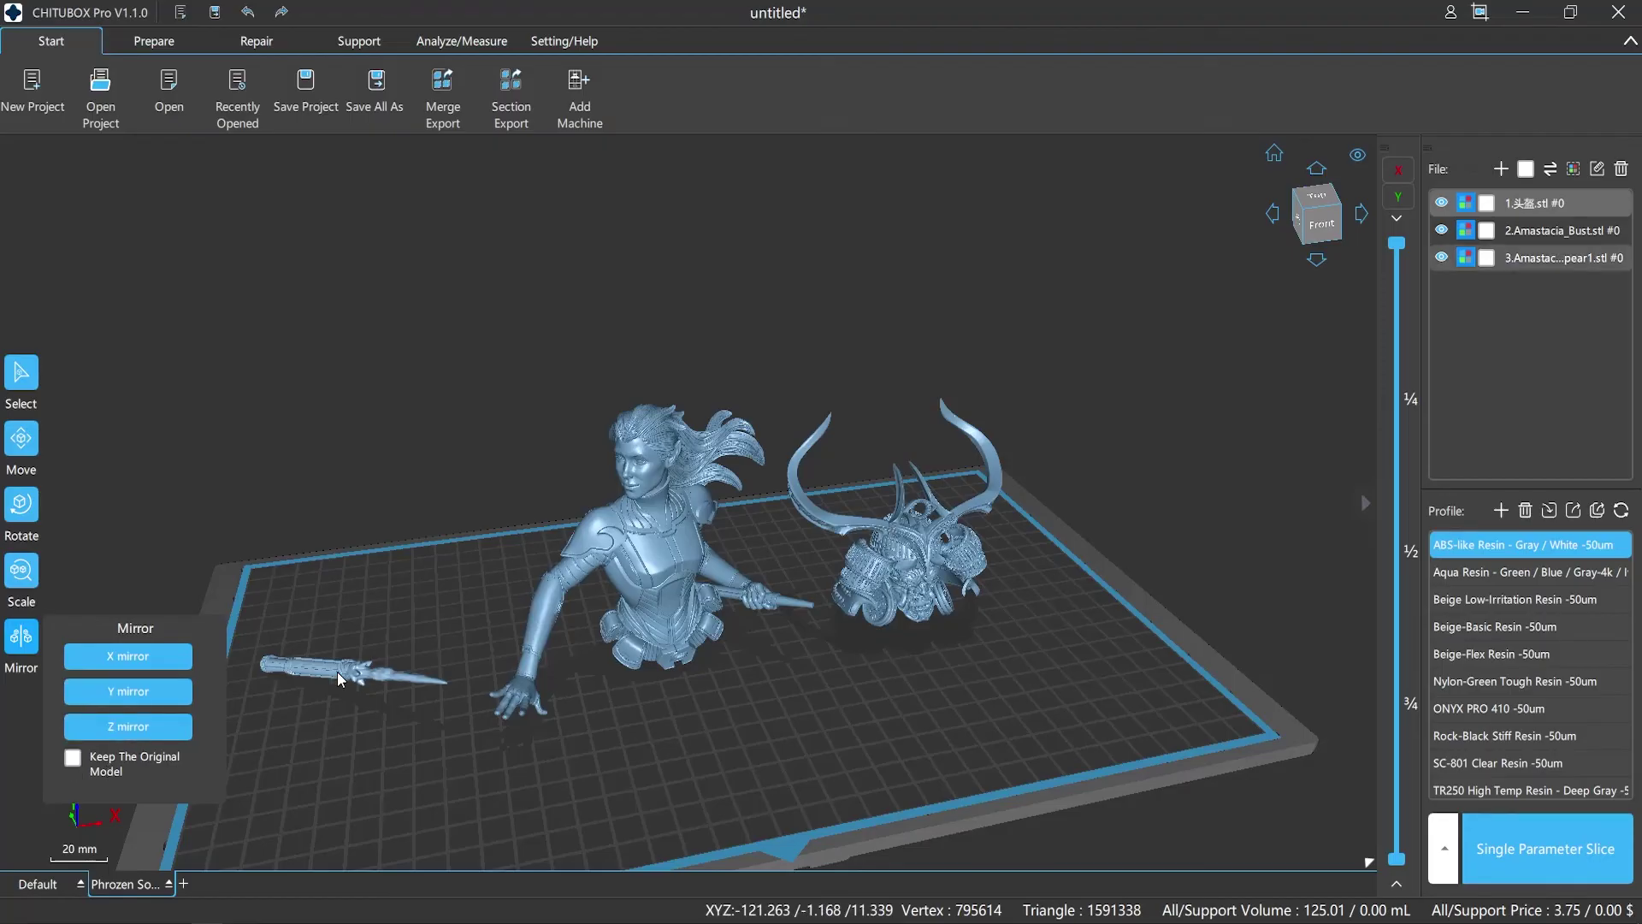
click(142, 666)
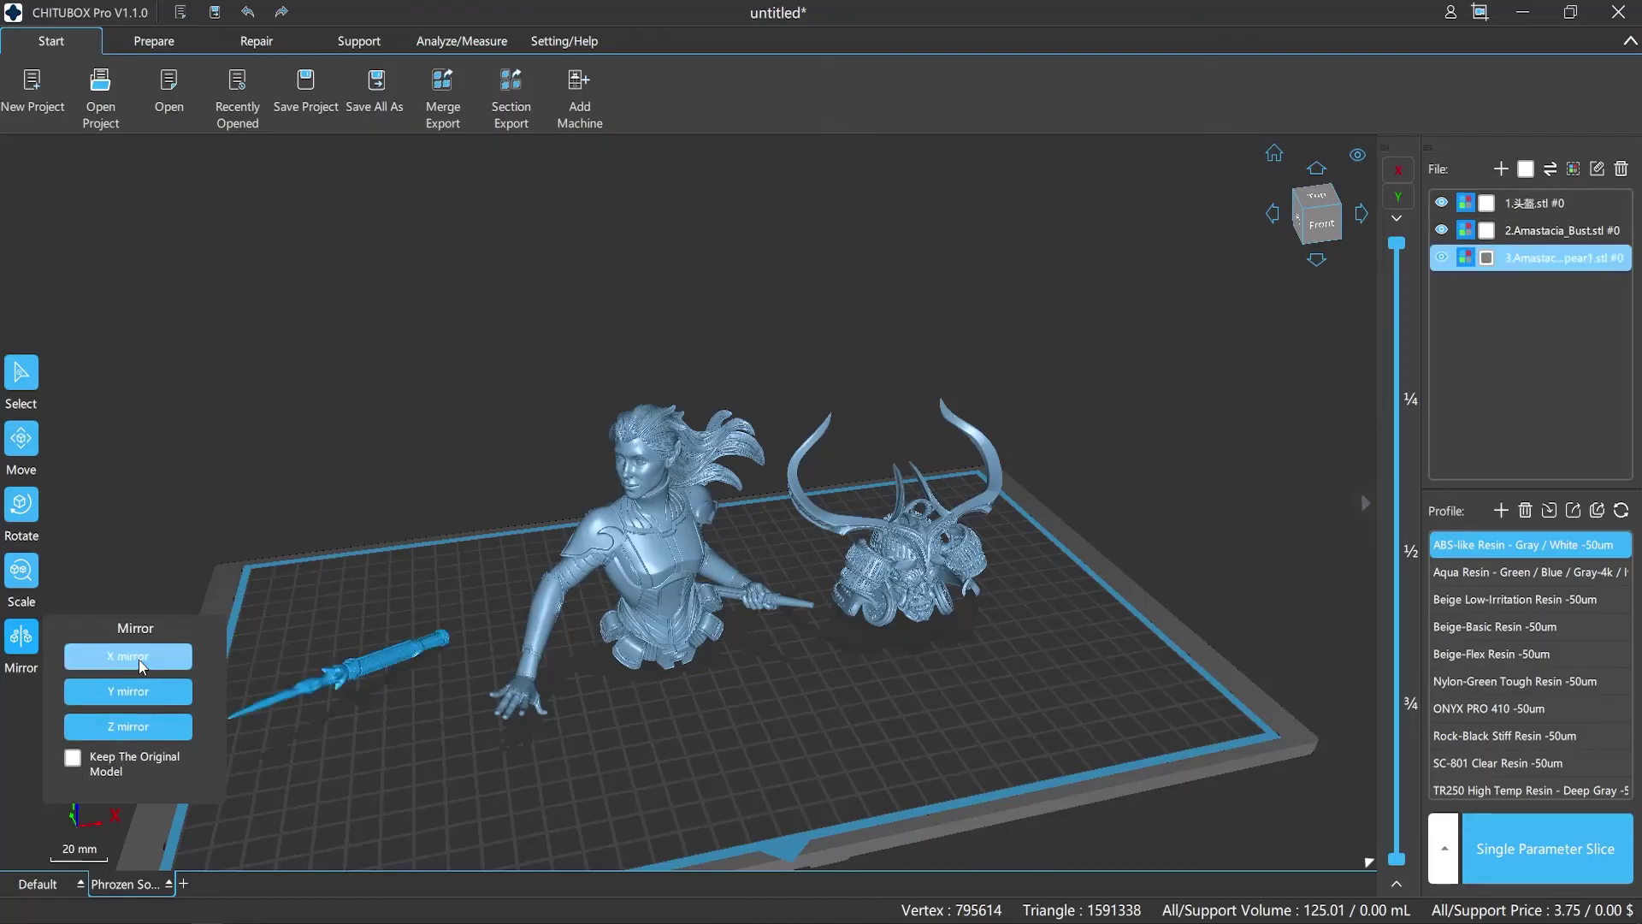
click(142, 666)
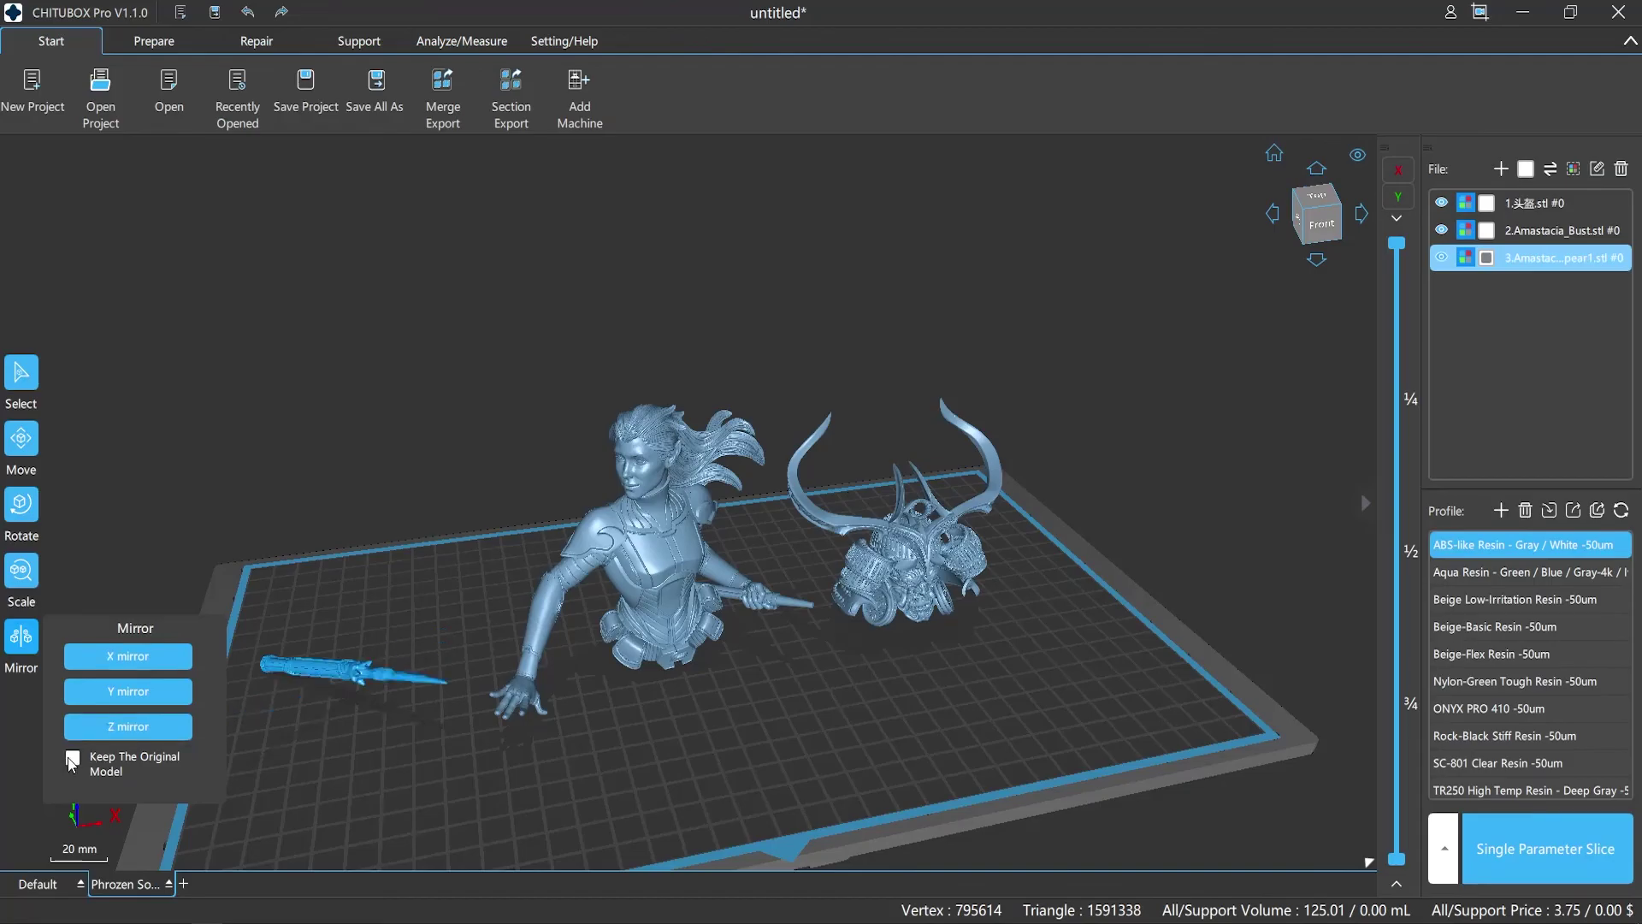